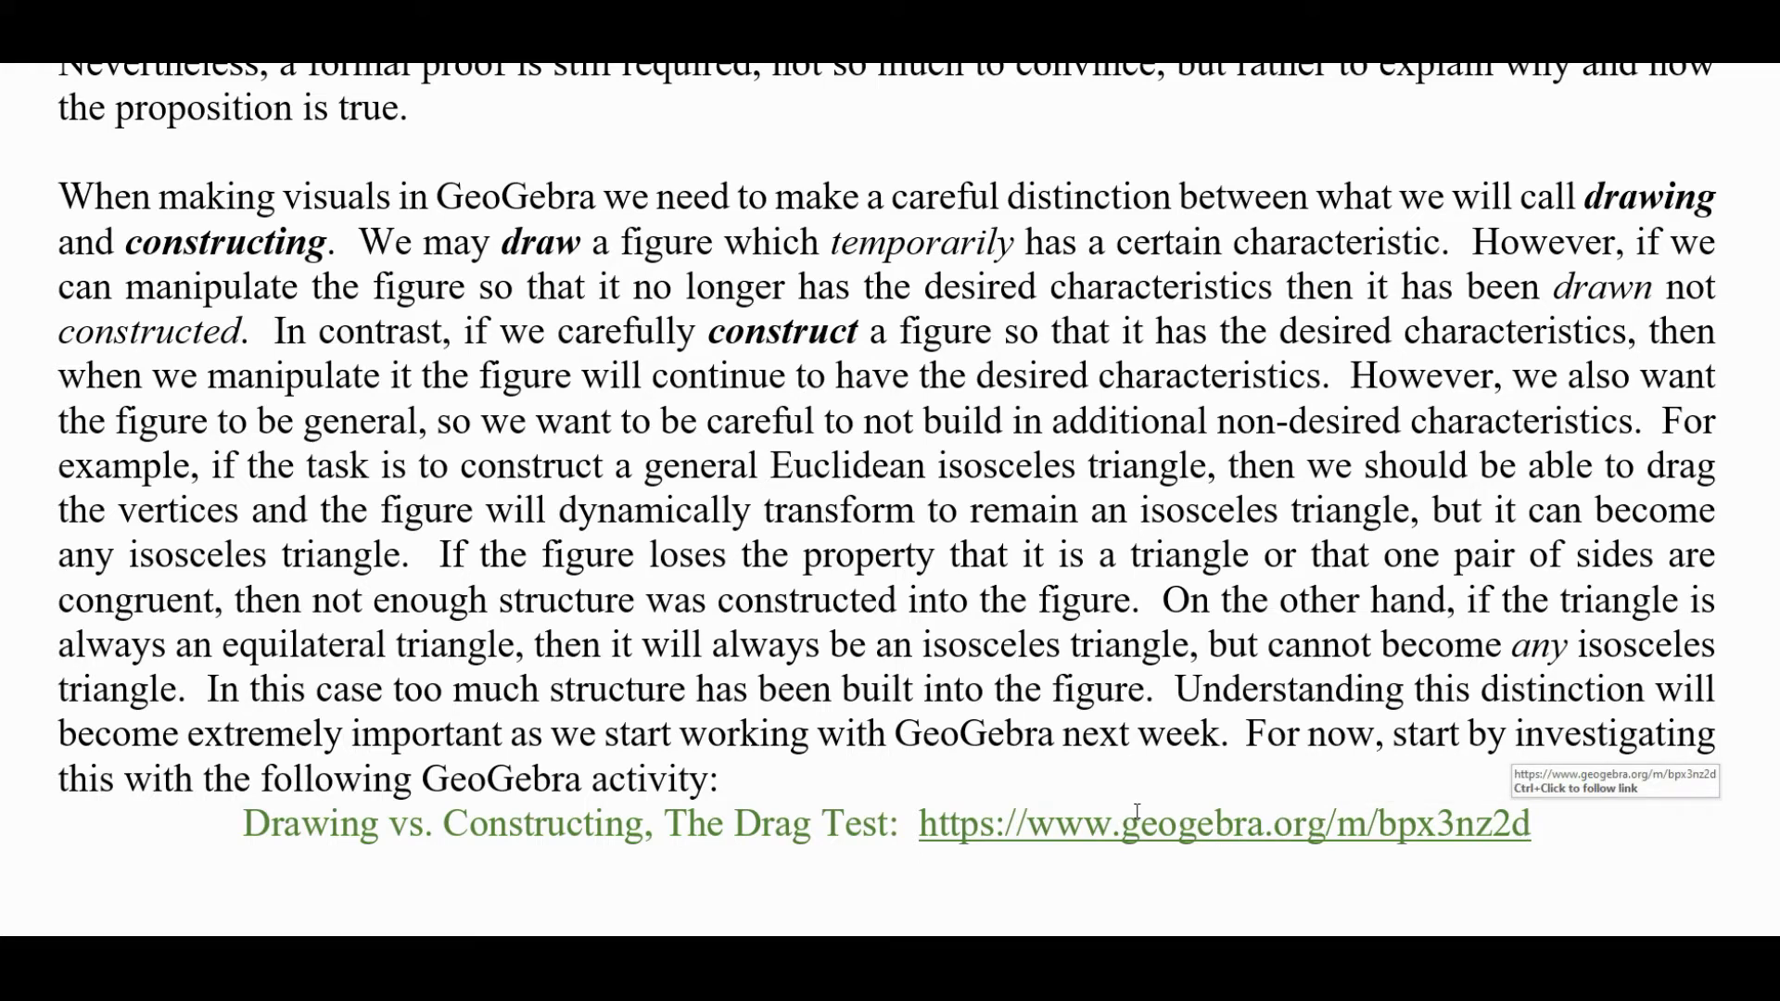
# Scroll the Word document to the paragraph ending with the 'Drawing vs. Constructing, The Drag Test' link.
pyautogui.scroll(-2, 1137, 812)
pyautogui.scroll(1, 1278, 580)
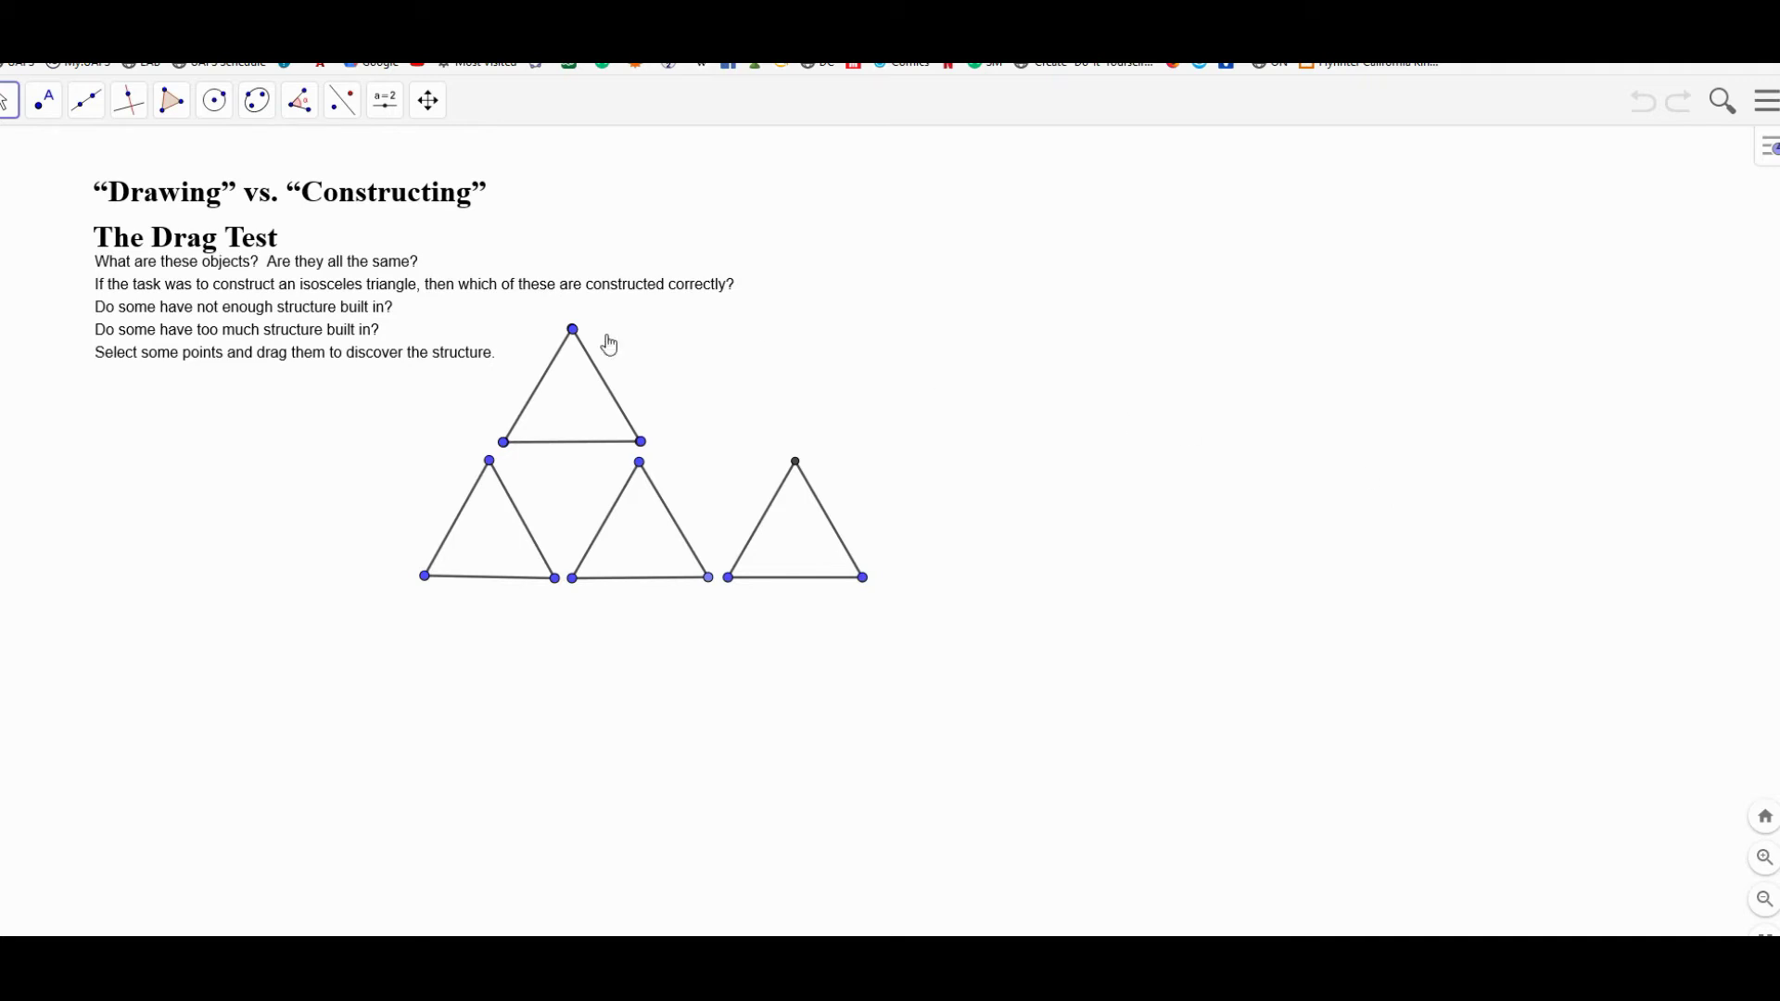
# With the Move tool, drag the top triangle's corners and endpoints apart into three loose segments.
pyautogui.click(10, 107)
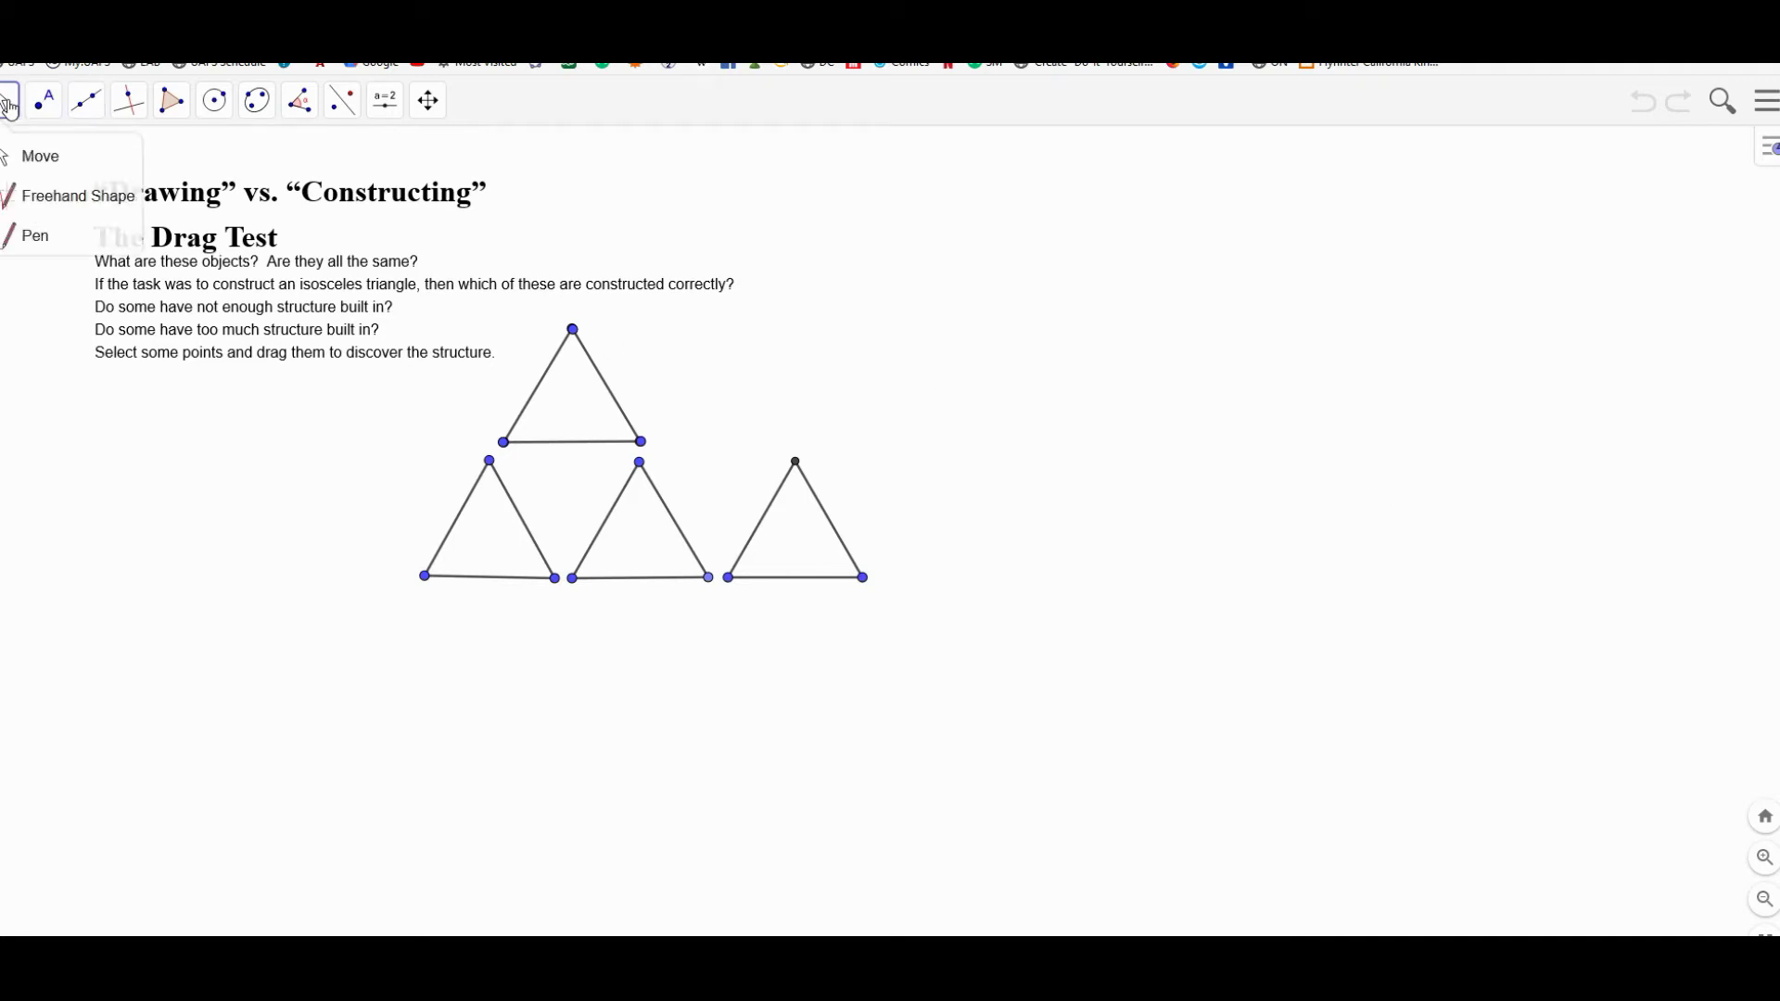
pyautogui.click(37, 158)
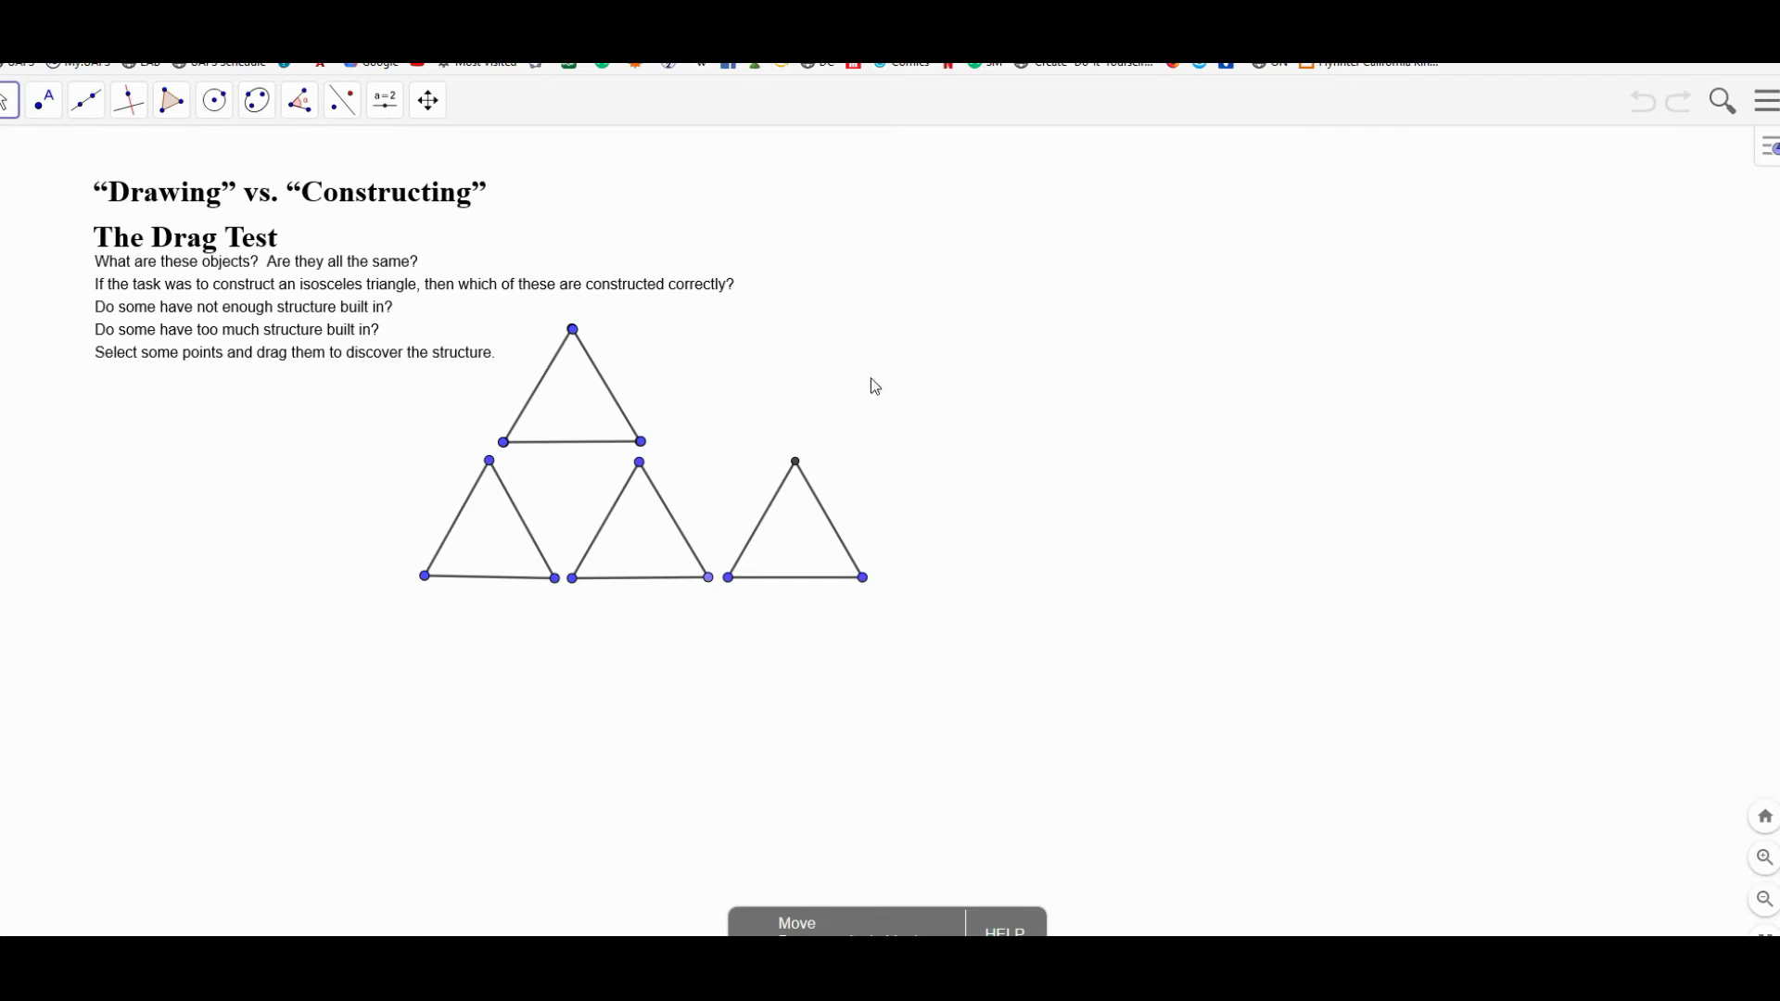
pyautogui.moveTo(649, 448); pyautogui.dragTo(821, 426)
pyautogui.moveTo(642, 447); pyautogui.dragTo(748, 350)
pyautogui.moveTo(590, 355); pyautogui.dragTo(655, 384)
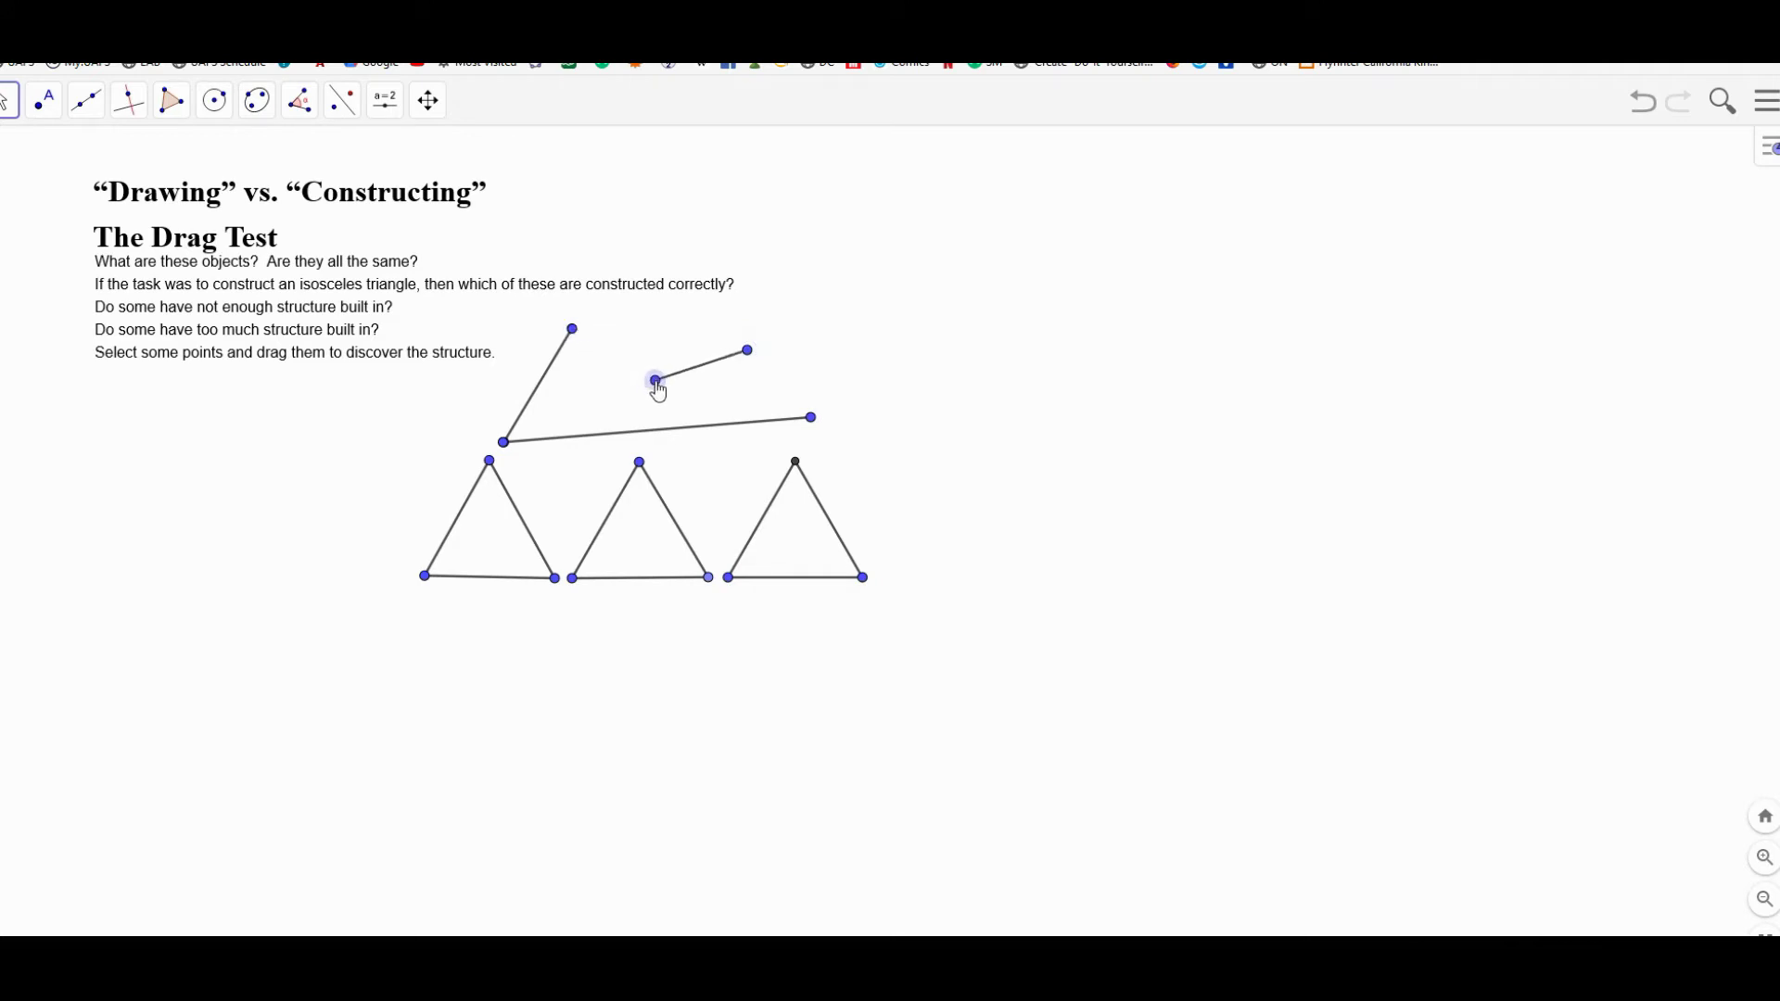
pyautogui.moveTo(572, 346); pyautogui.dragTo(676, 347)
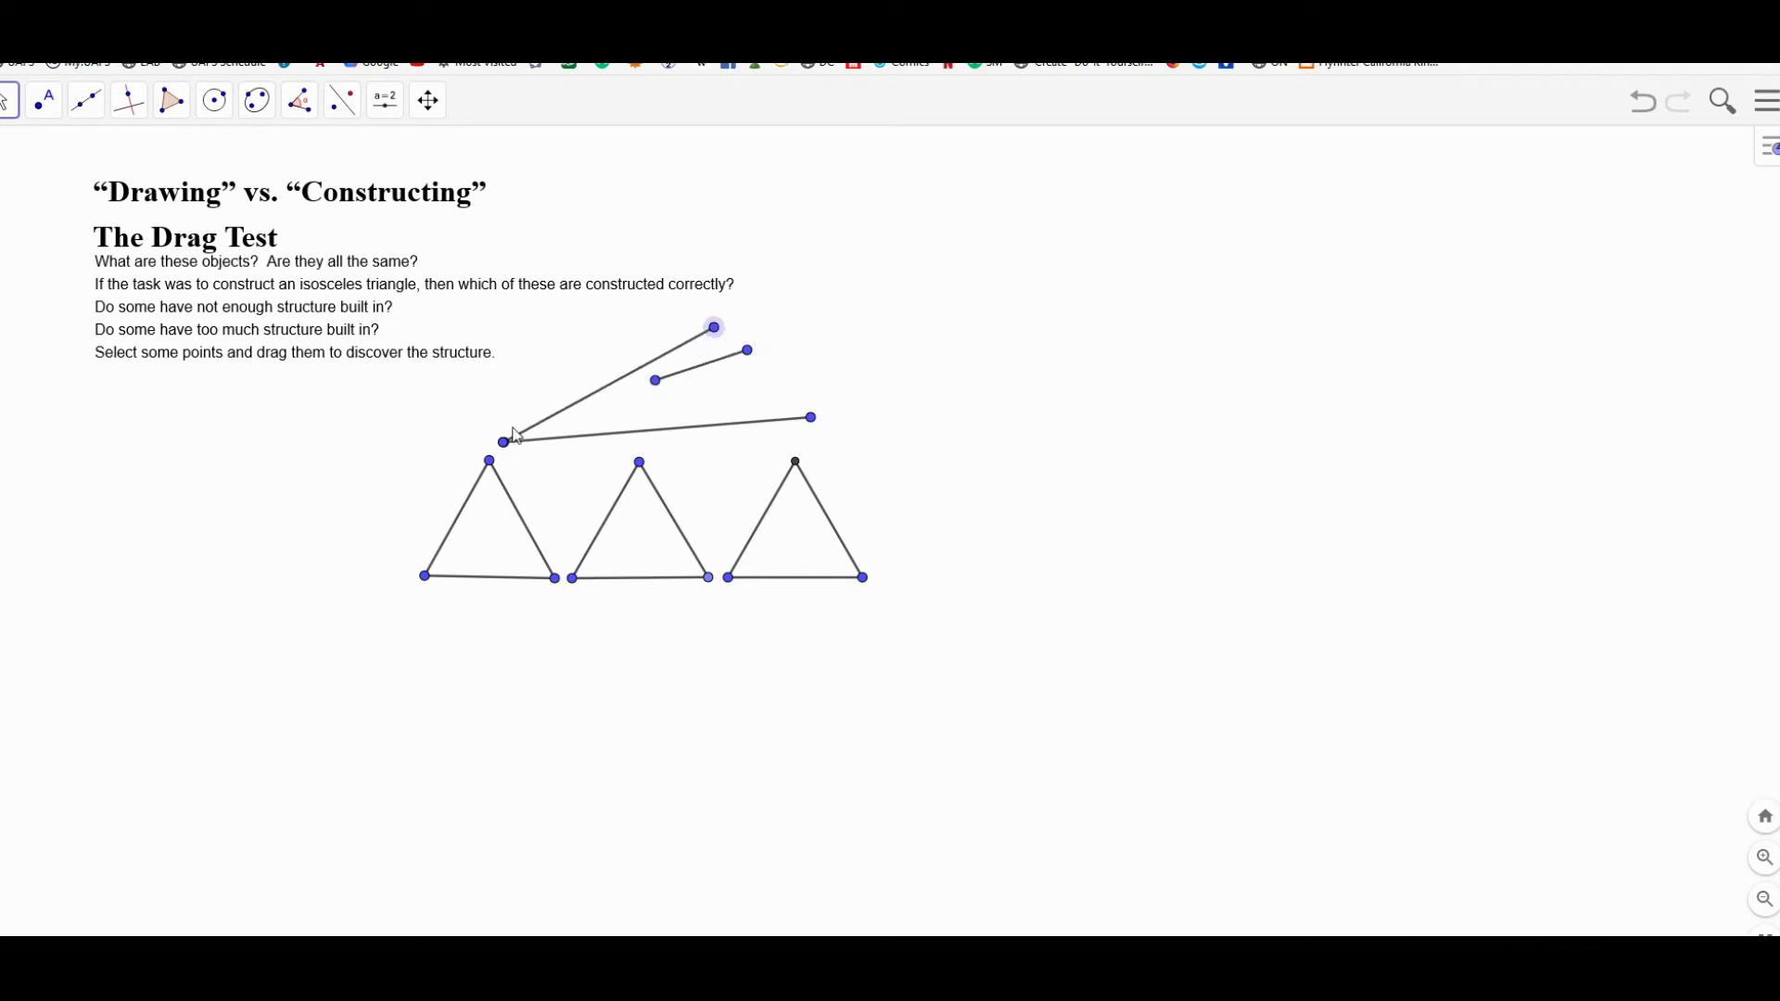
pyautogui.moveTo(504, 442); pyautogui.dragTo(567, 349)
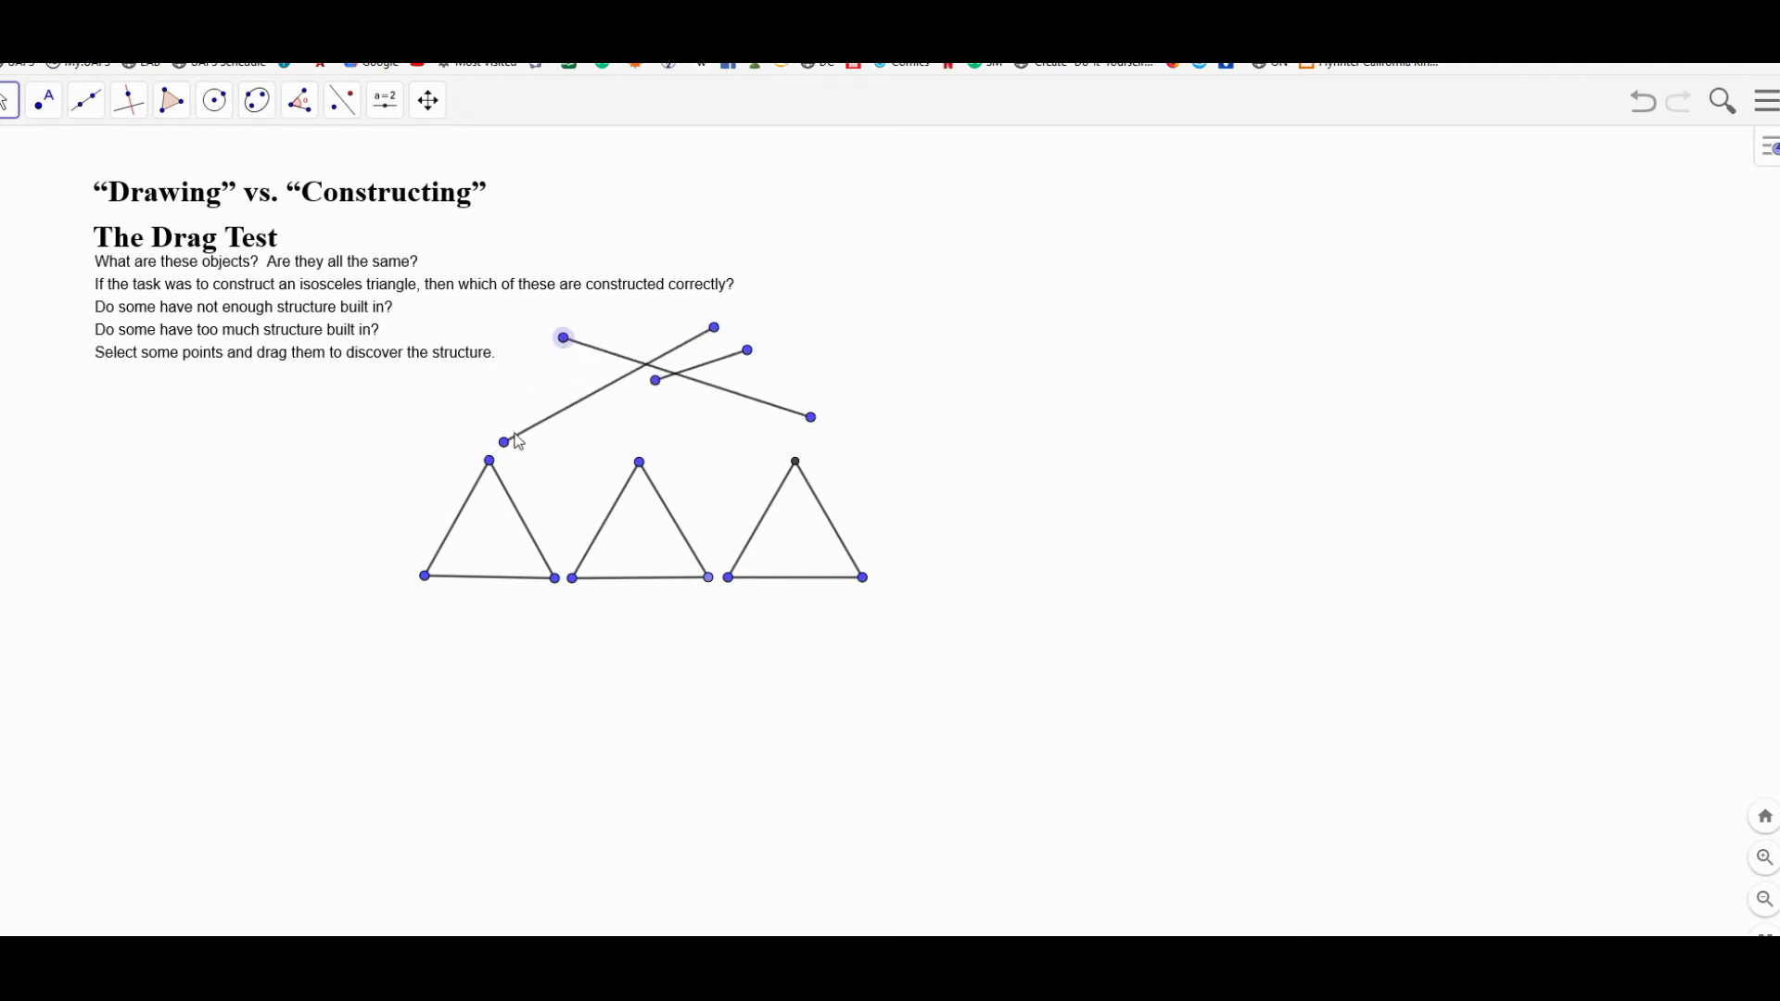
pyautogui.moveTo(507, 444); pyautogui.dragTo(964, 378)
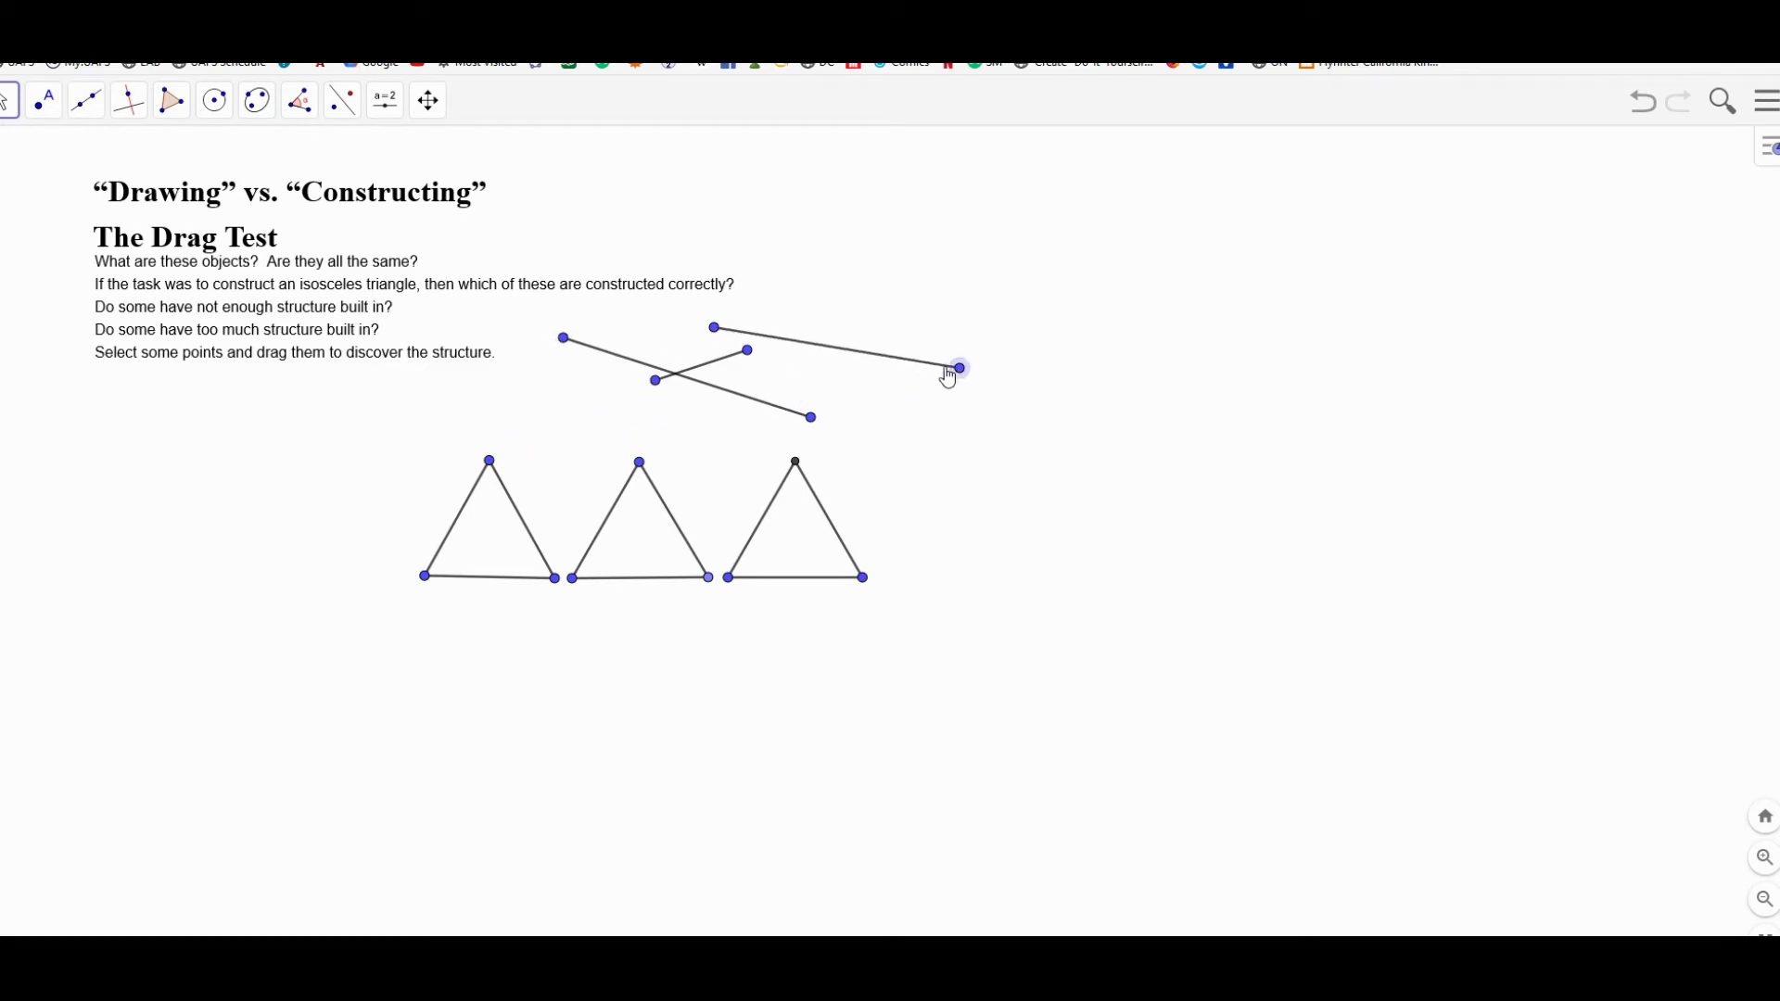
pyautogui.moveTo(748, 352); pyautogui.dragTo(842, 332)
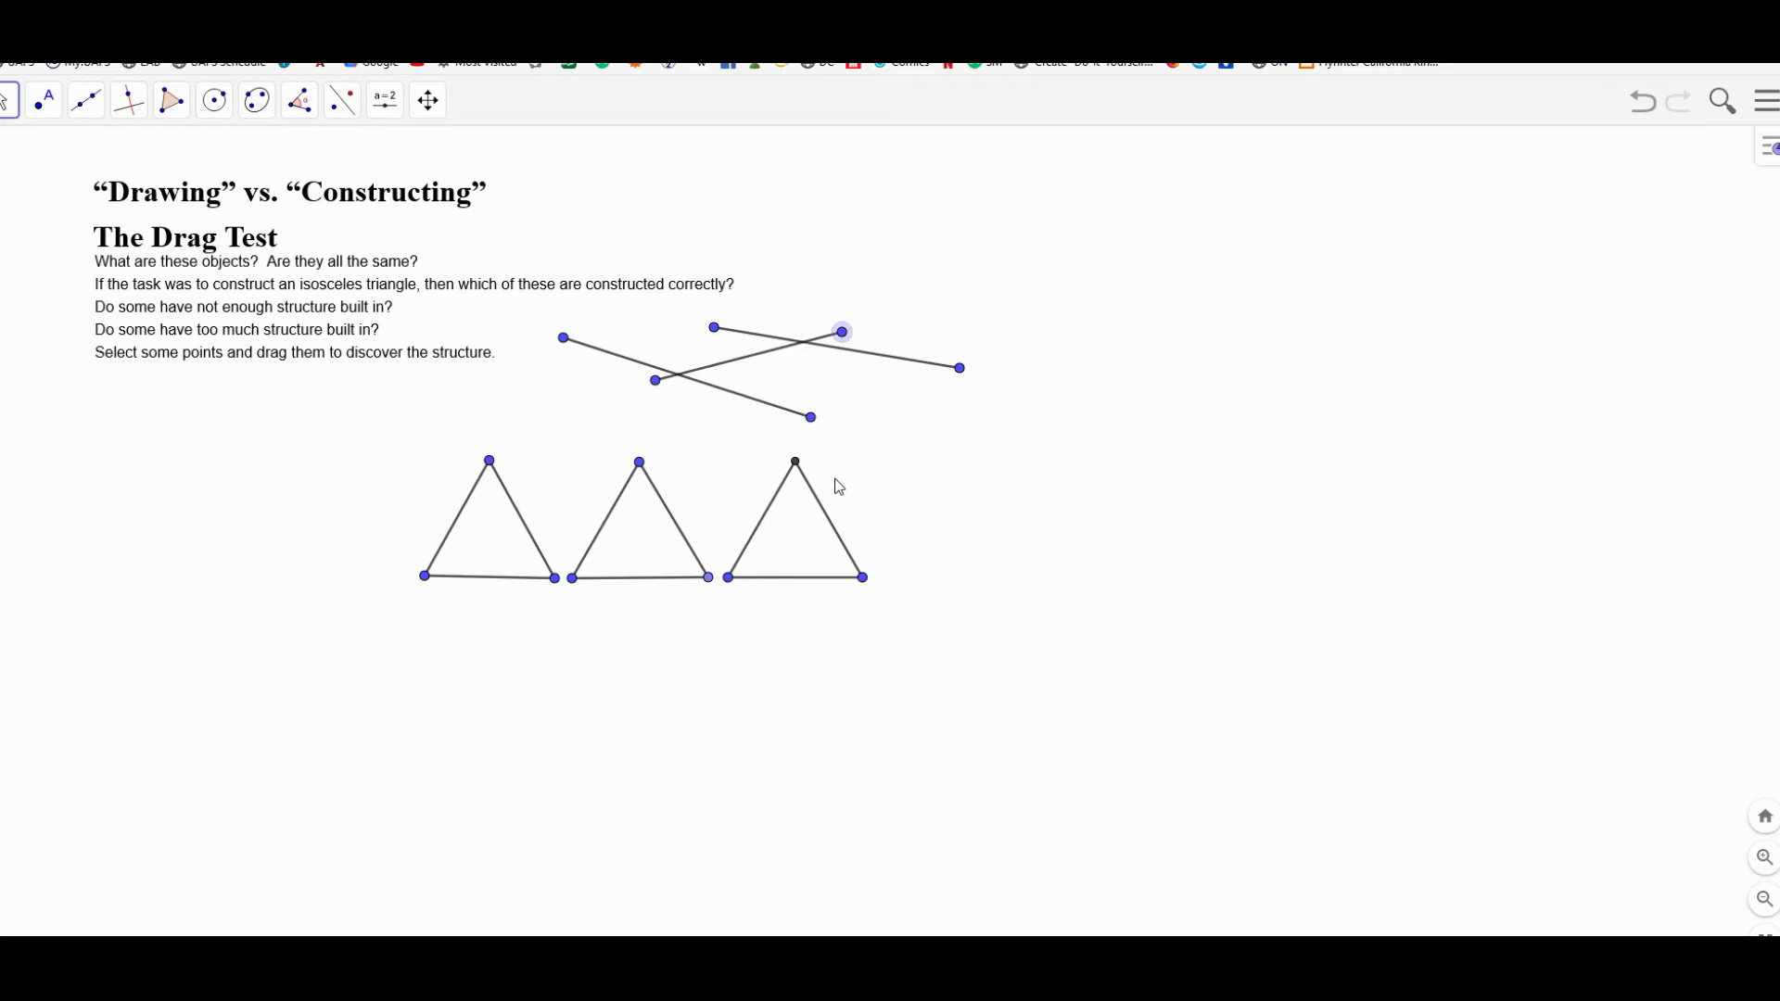
# Drag the lower-left triangle's apex and two base vertices so it becomes thin and unequal-sided.
pyautogui.moveTo(491, 467); pyautogui.dragTo(280, 446)
pyautogui.moveTo(427, 578); pyautogui.dragTo(143, 690)
pyautogui.moveTo(555, 580); pyautogui.dragTo(1122, 394)
pyautogui.moveTo(458, 408); pyautogui.dragTo(358, 415)
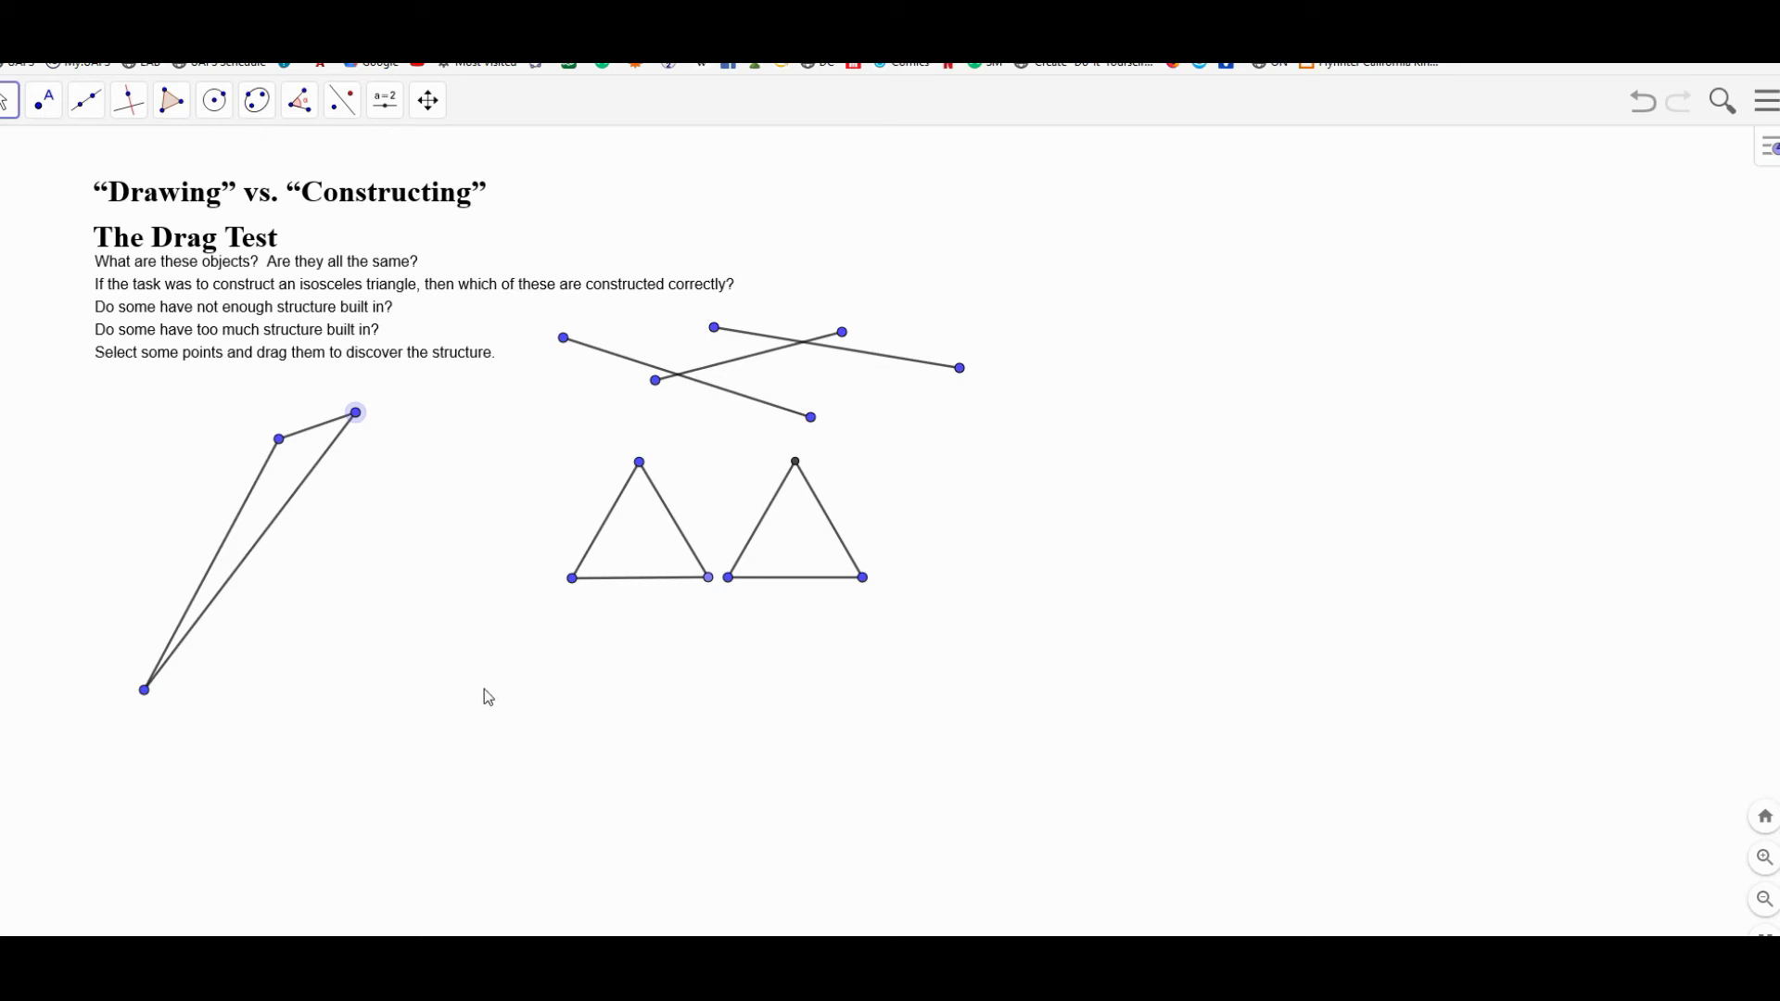
# Drag the middle triangle's base vertices down and its apex up, making it tall and narrow.
pyautogui.click(572, 580)
pyautogui.moveTo(573, 581); pyautogui.dragTo(648, 765)
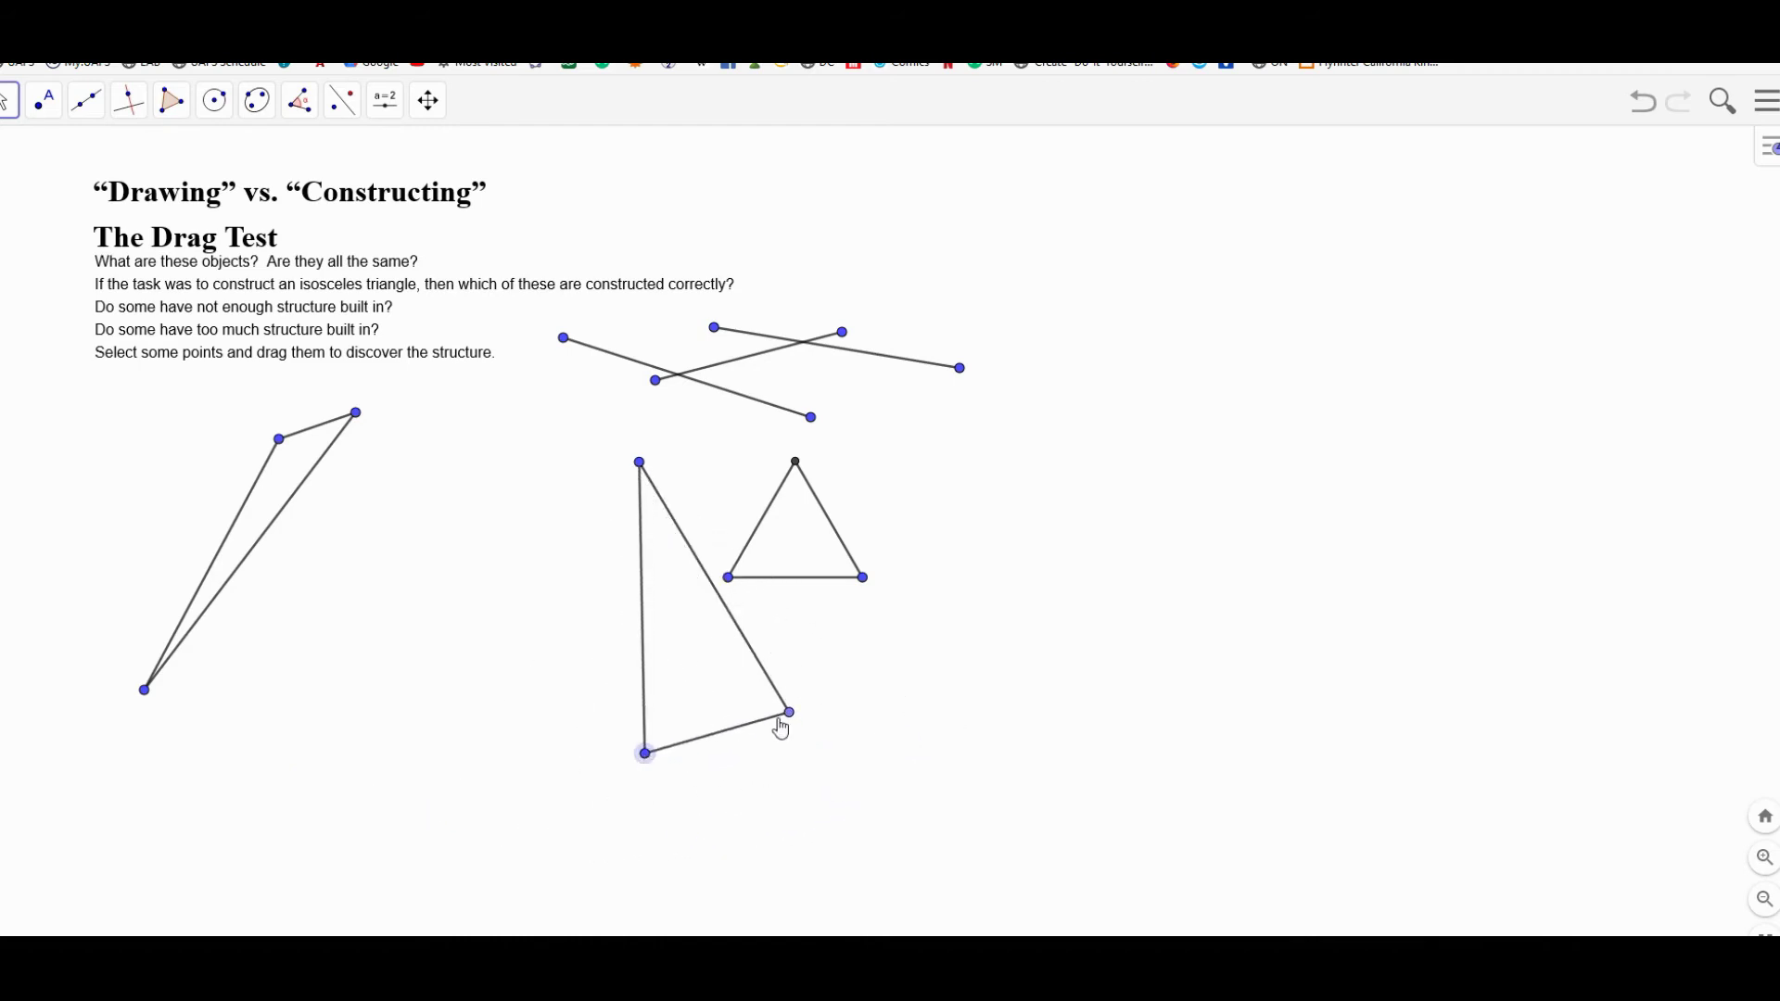
pyautogui.moveTo(790, 715); pyautogui.dragTo(722, 788)
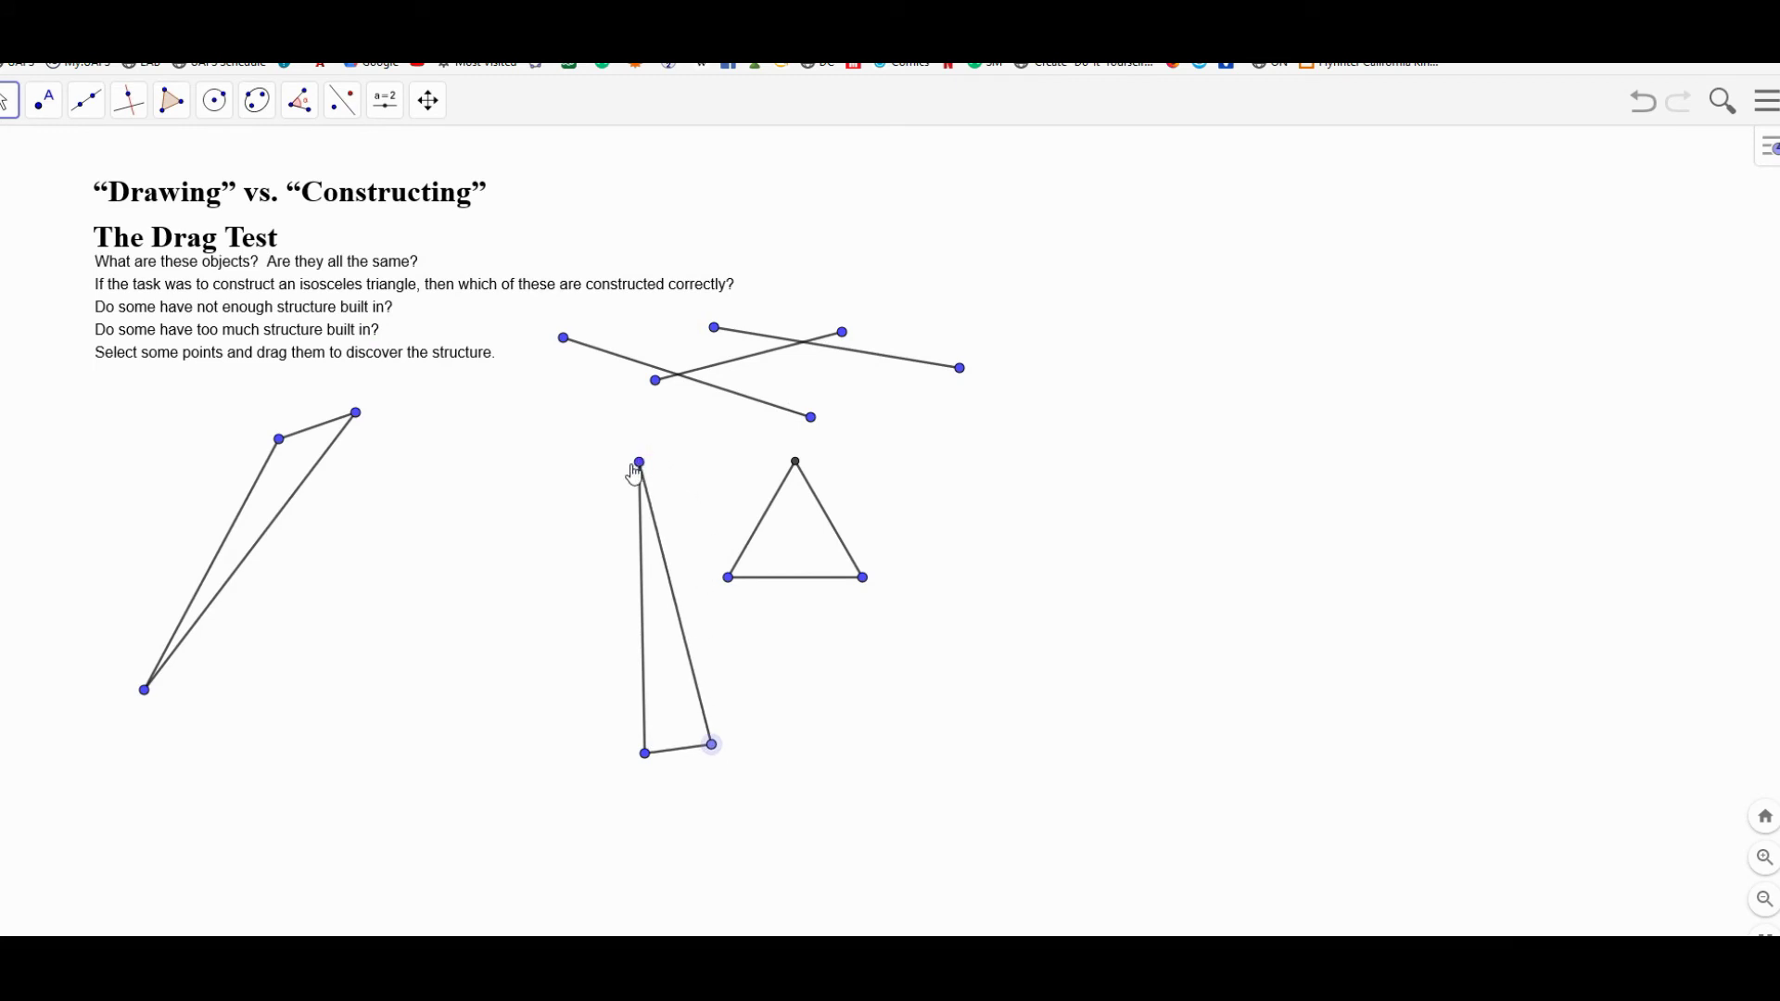
pyautogui.moveTo(642, 463); pyautogui.dragTo(650, 416)
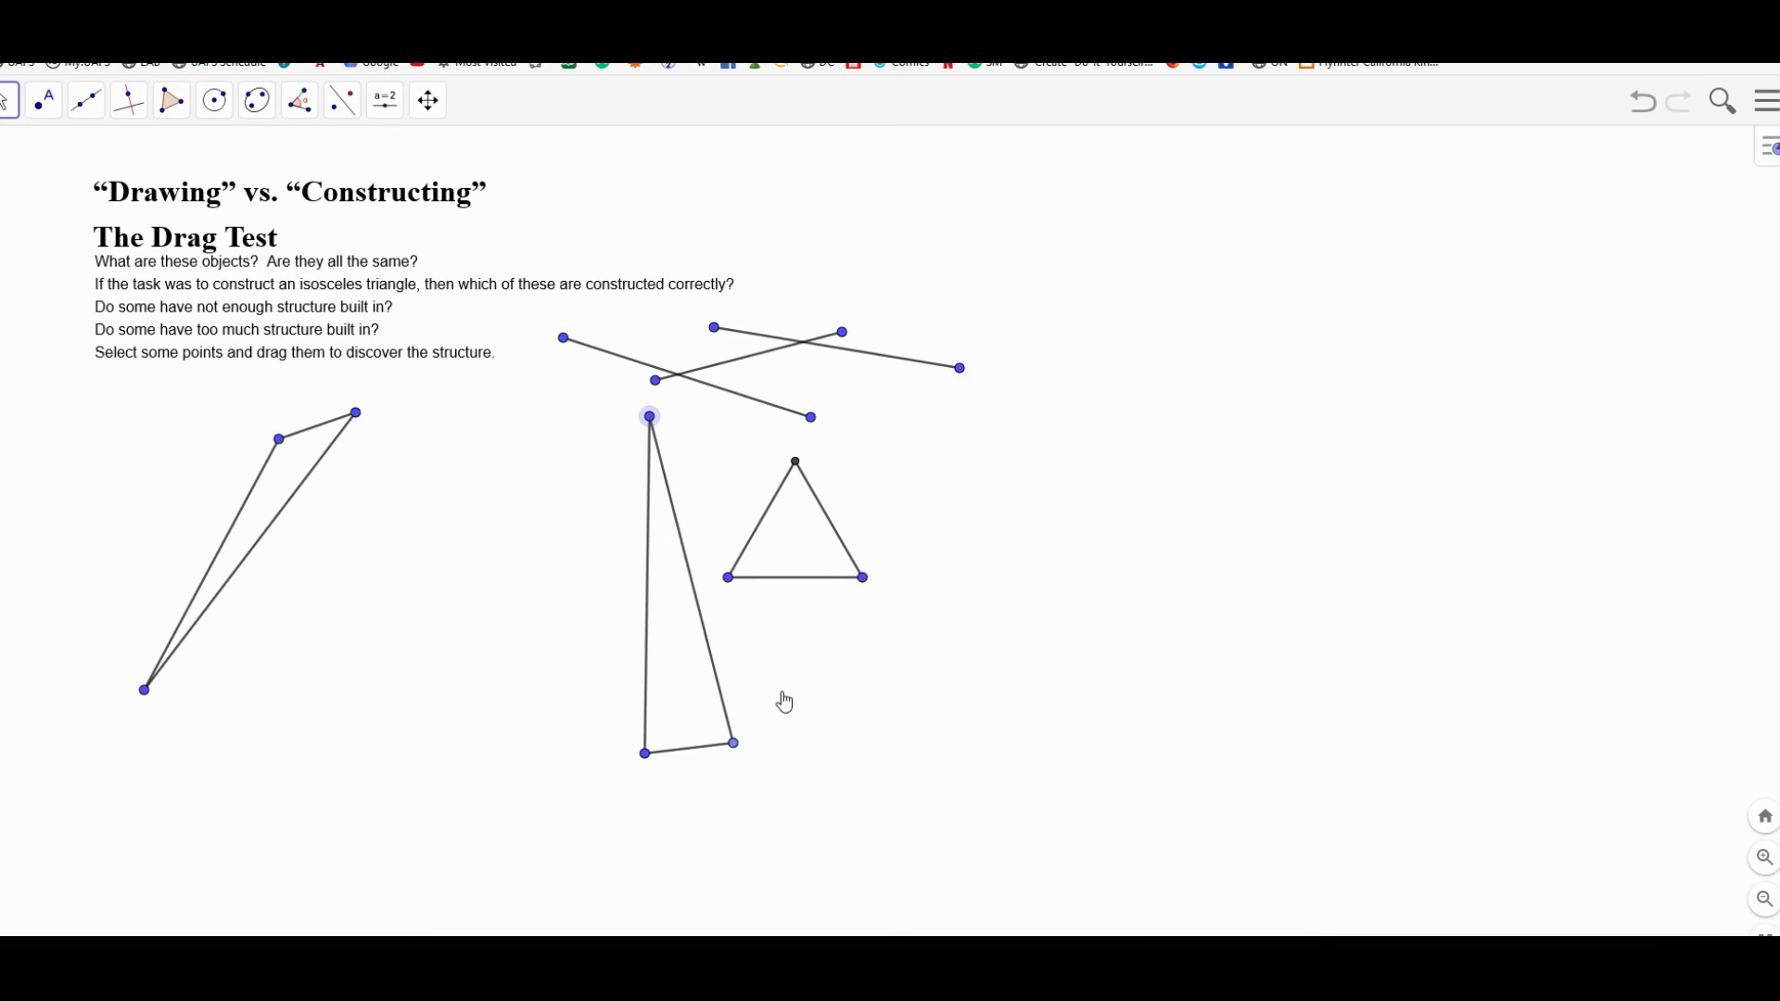
pyautogui.moveTo(785, 703); pyautogui.dragTo(769, 697)
# Compare the tall triangle's left and right sides, then adjust its bottom-right vertex and apex.
pyautogui.click(634, 629)
pyautogui.click(692, 627)
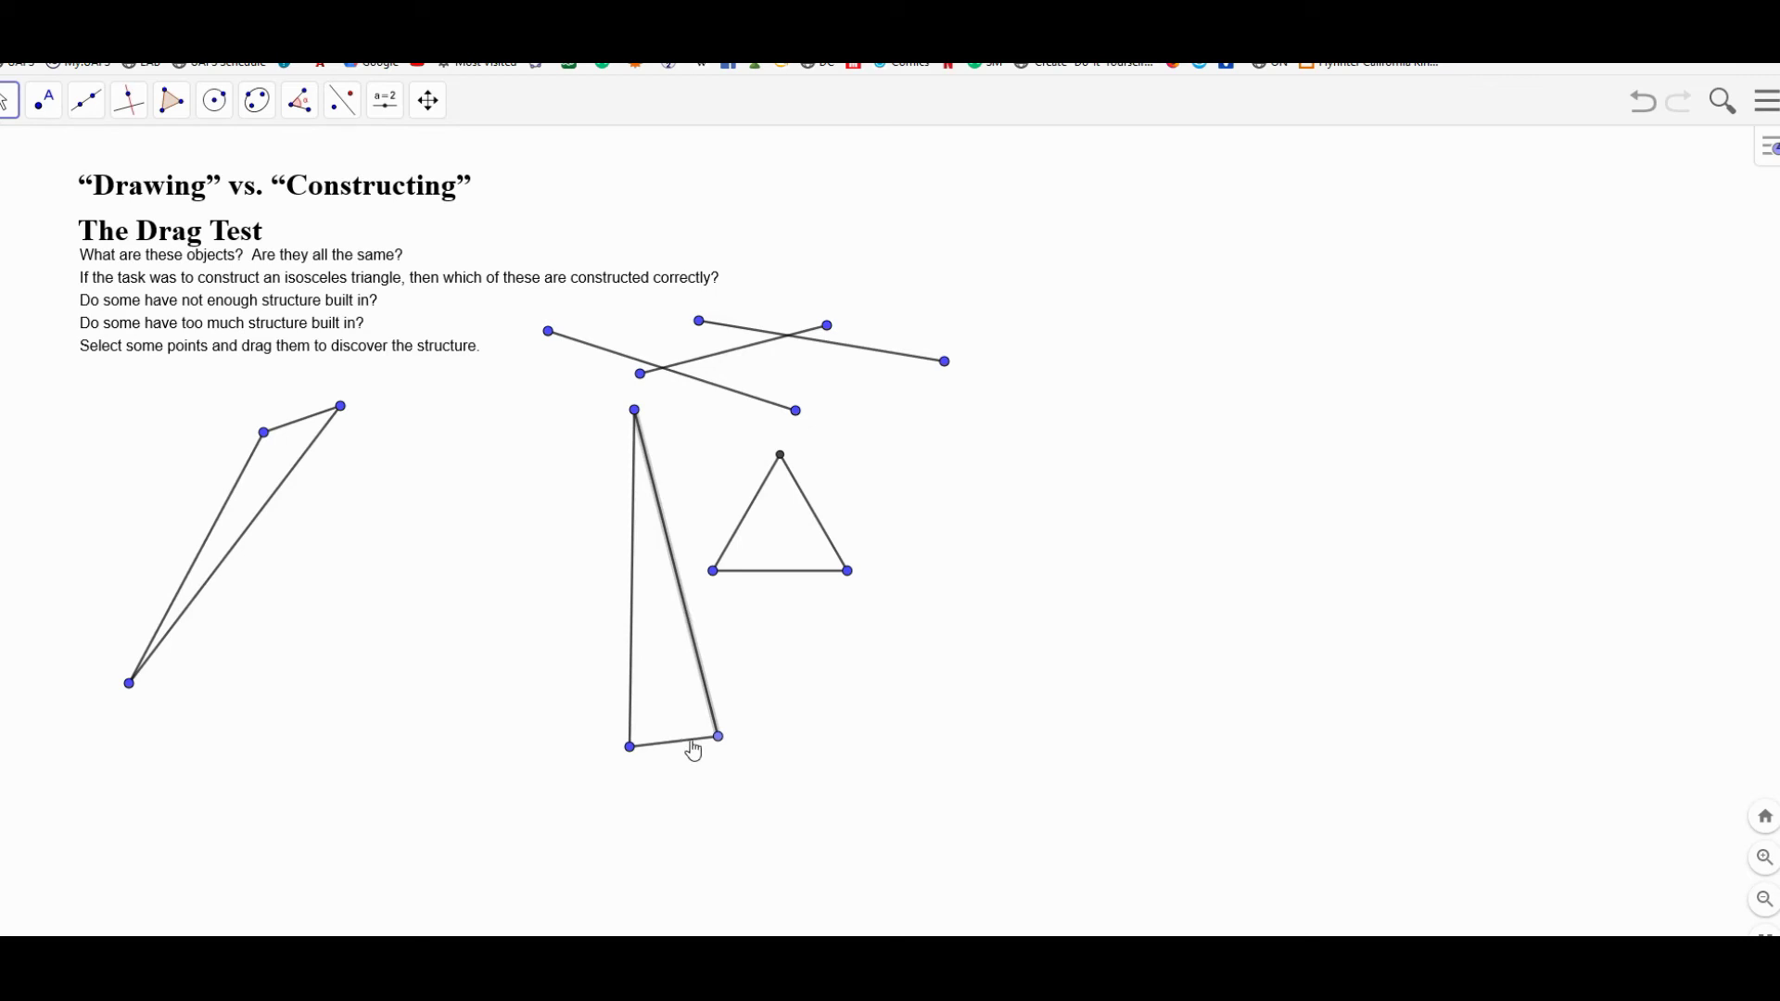
pyautogui.moveTo(718, 739)
pyautogui.mouseDown()
pyautogui.moveTo(855, 705)
pyautogui.moveTo(954, 505)
pyautogui.moveTo(909, 603)
pyautogui.moveTo(705, 740)
pyautogui.moveTo(1088, 588)
pyautogui.moveTo(1156, 405)
pyautogui.moveTo(1059, 539)
pyautogui.moveTo(722, 759)
pyautogui.mouseUp()
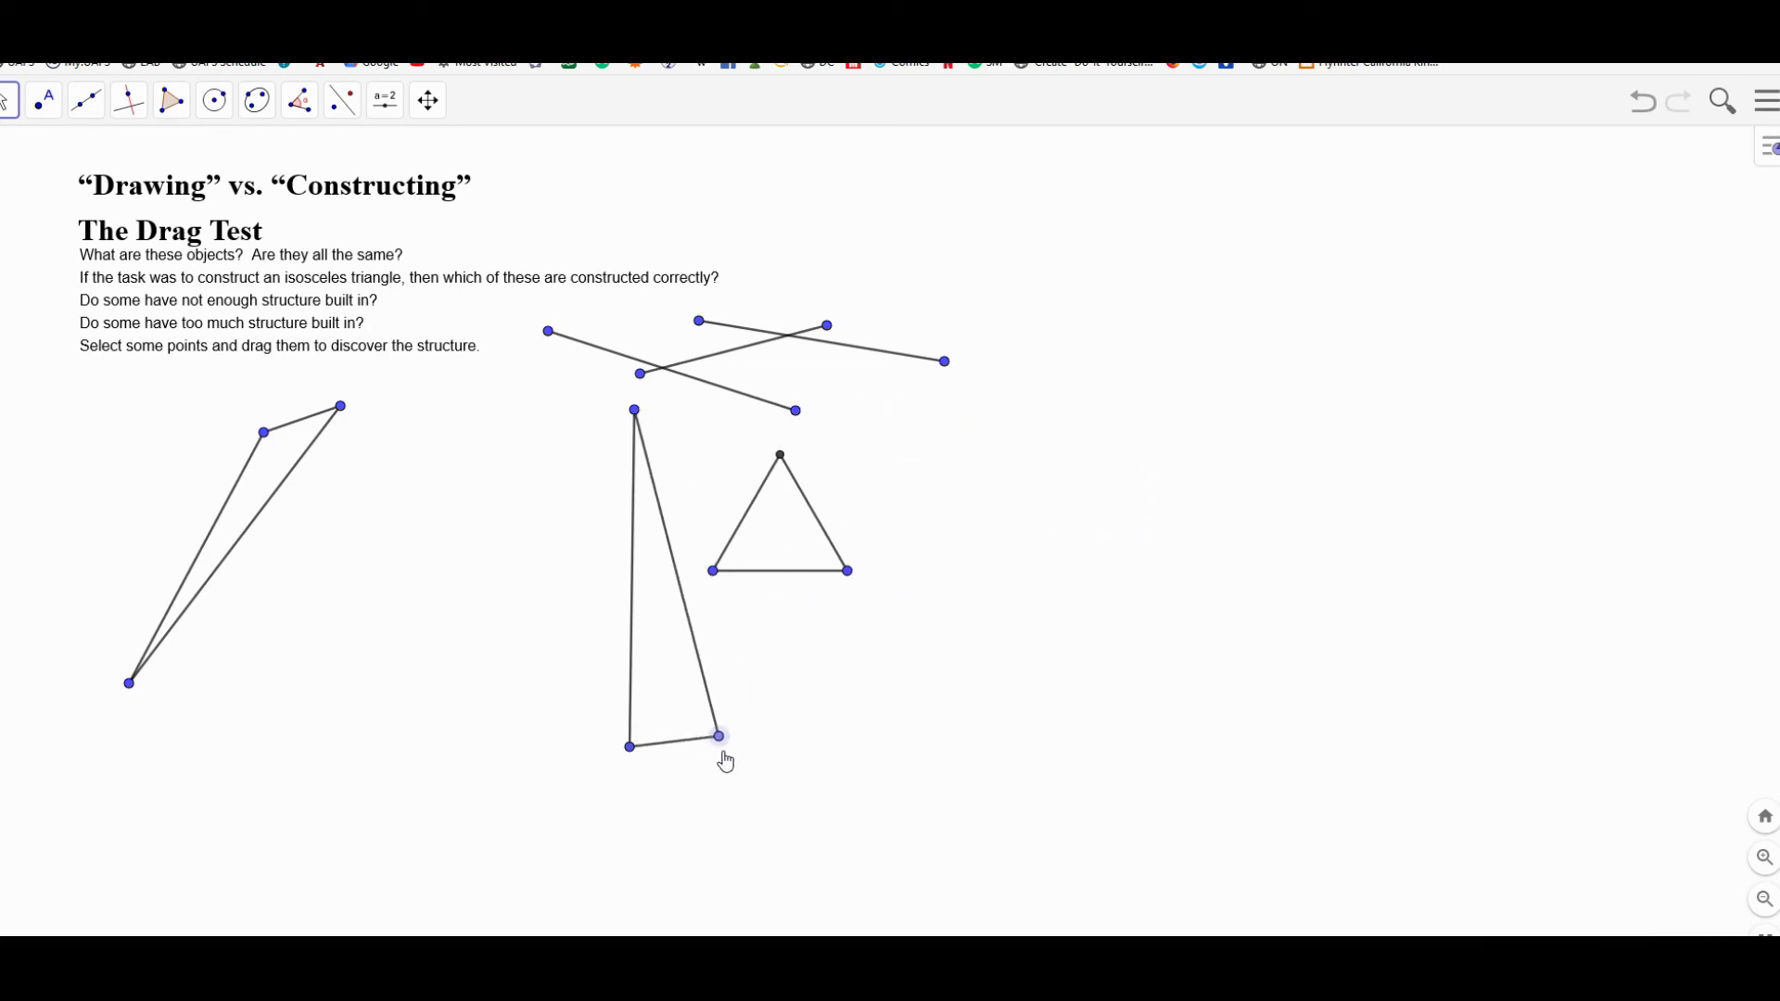
pyautogui.moveTo(638, 415); pyautogui.dragTo(443, 491)
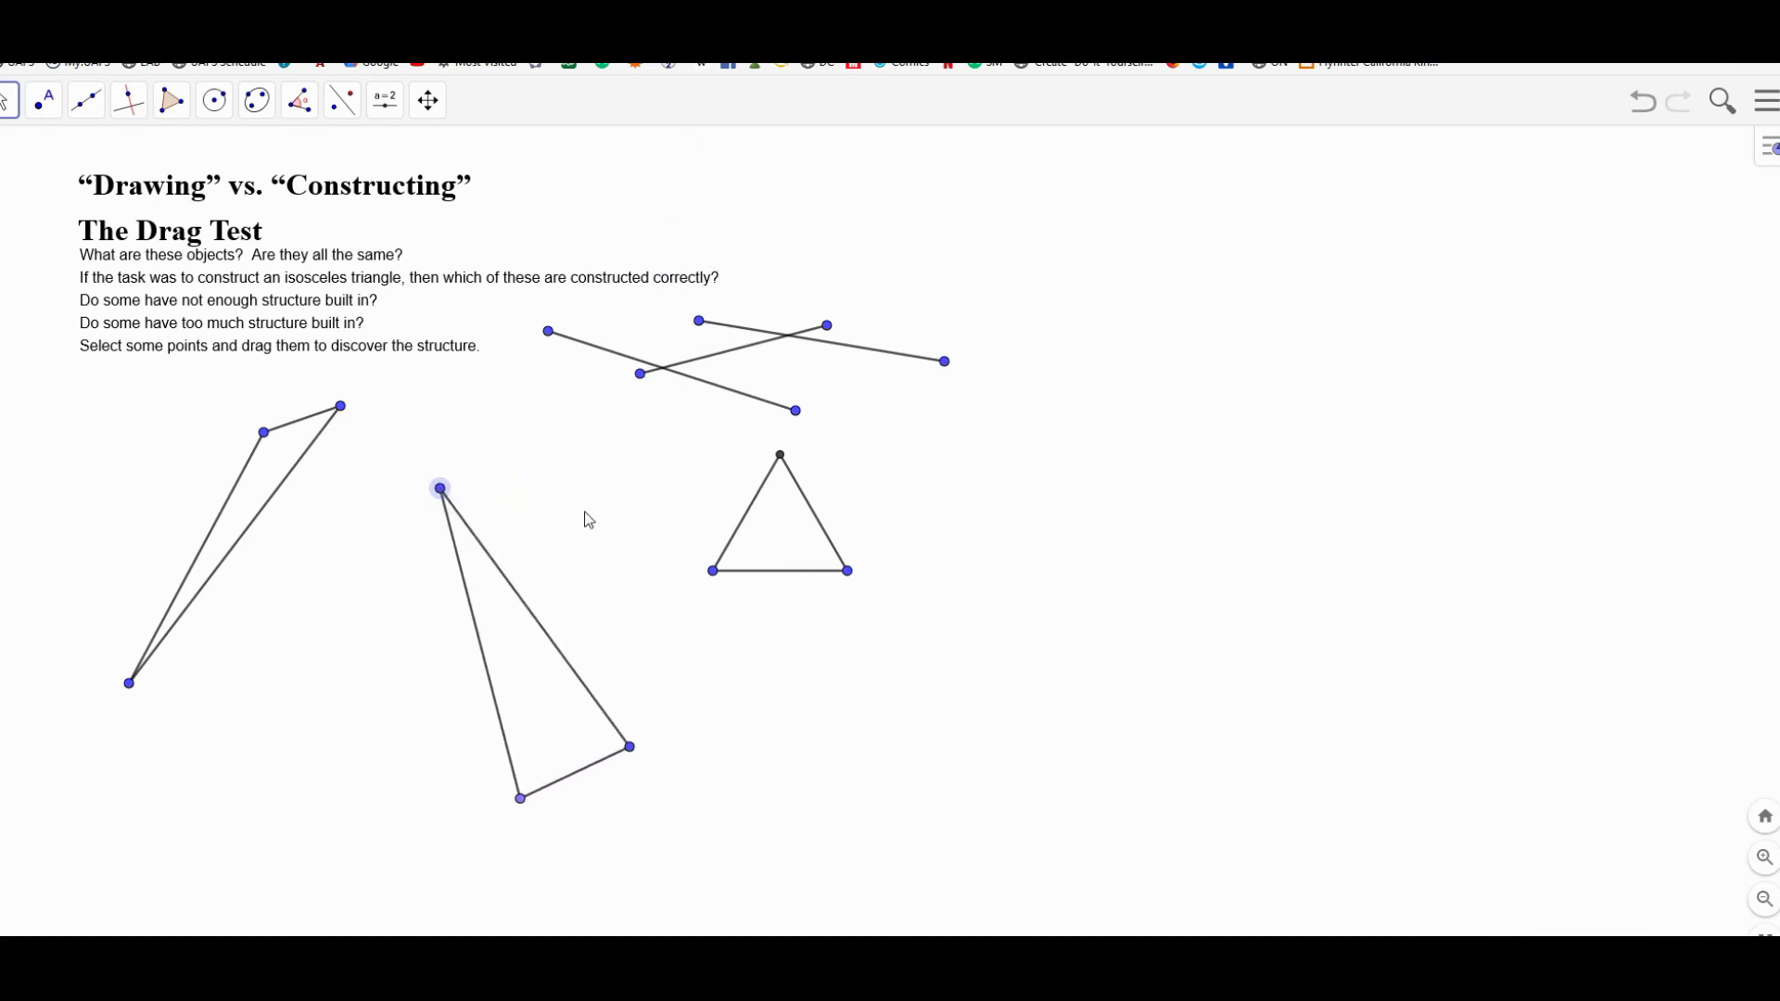
# Drag the right triangle's vertices to enlarge it while it stays equilateral.
pyautogui.moveTo(849, 573); pyautogui.dragTo(1212, 742)
pyautogui.click(1112, 226)
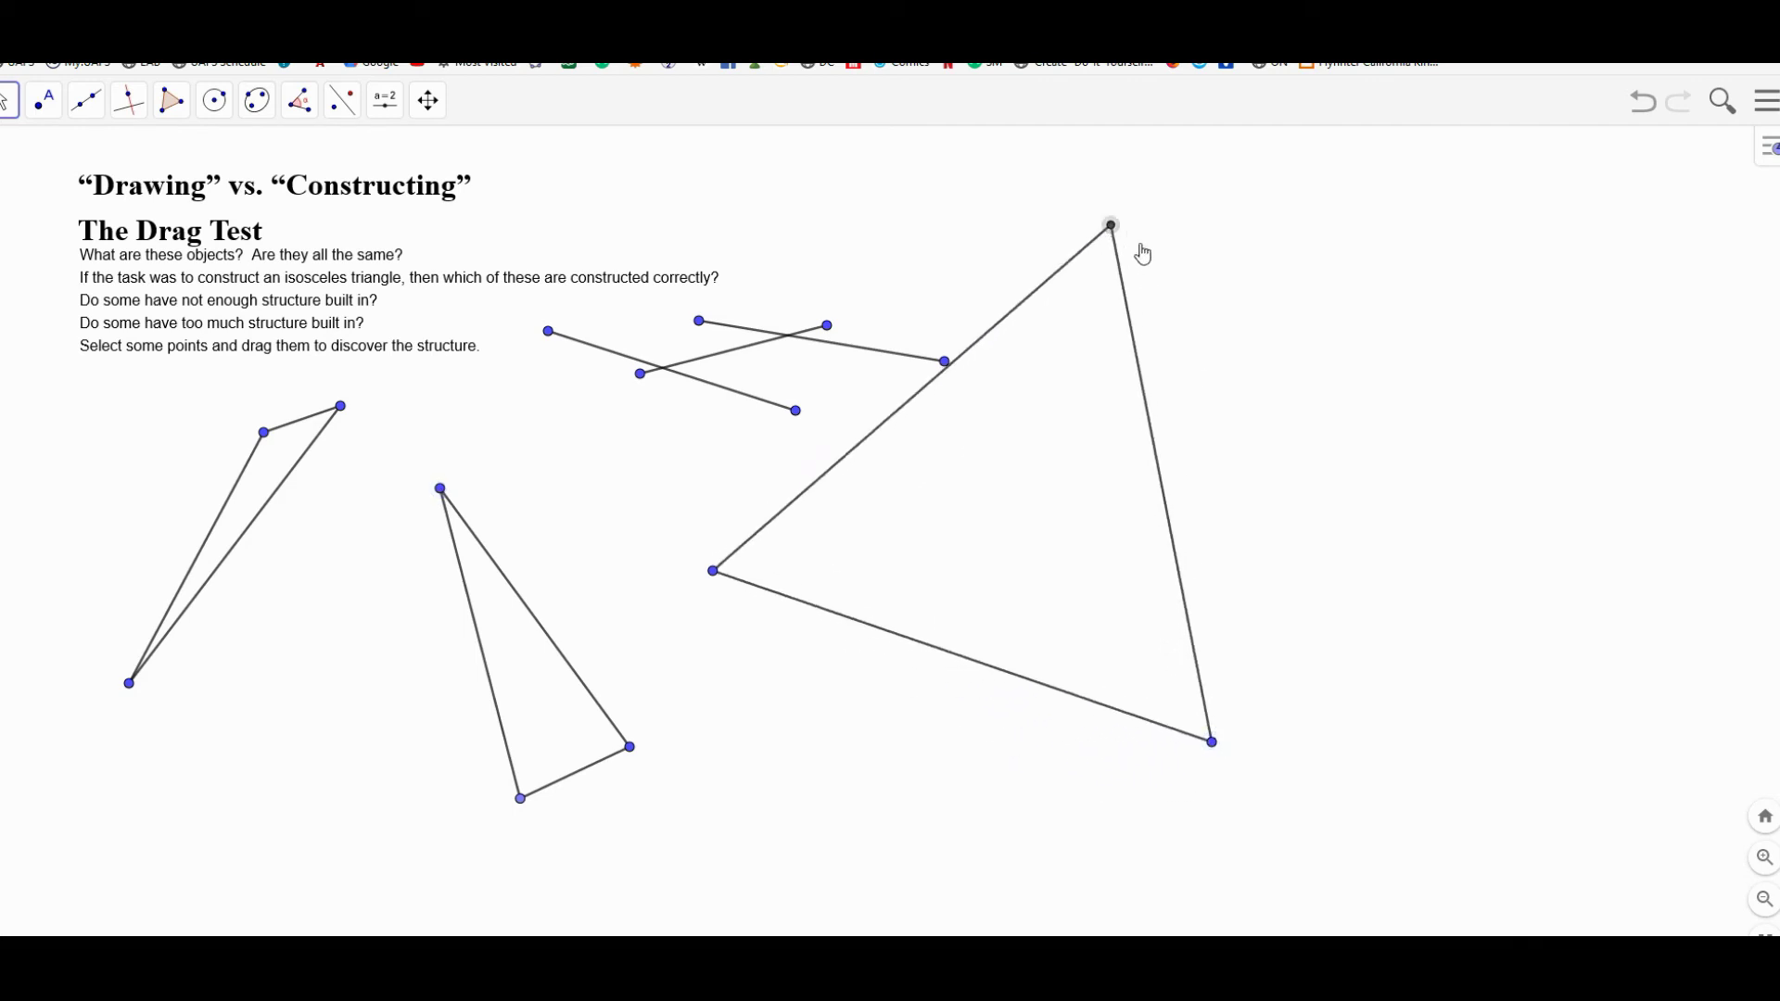
pyautogui.moveTo(713, 573); pyautogui.dragTo(868, 757)
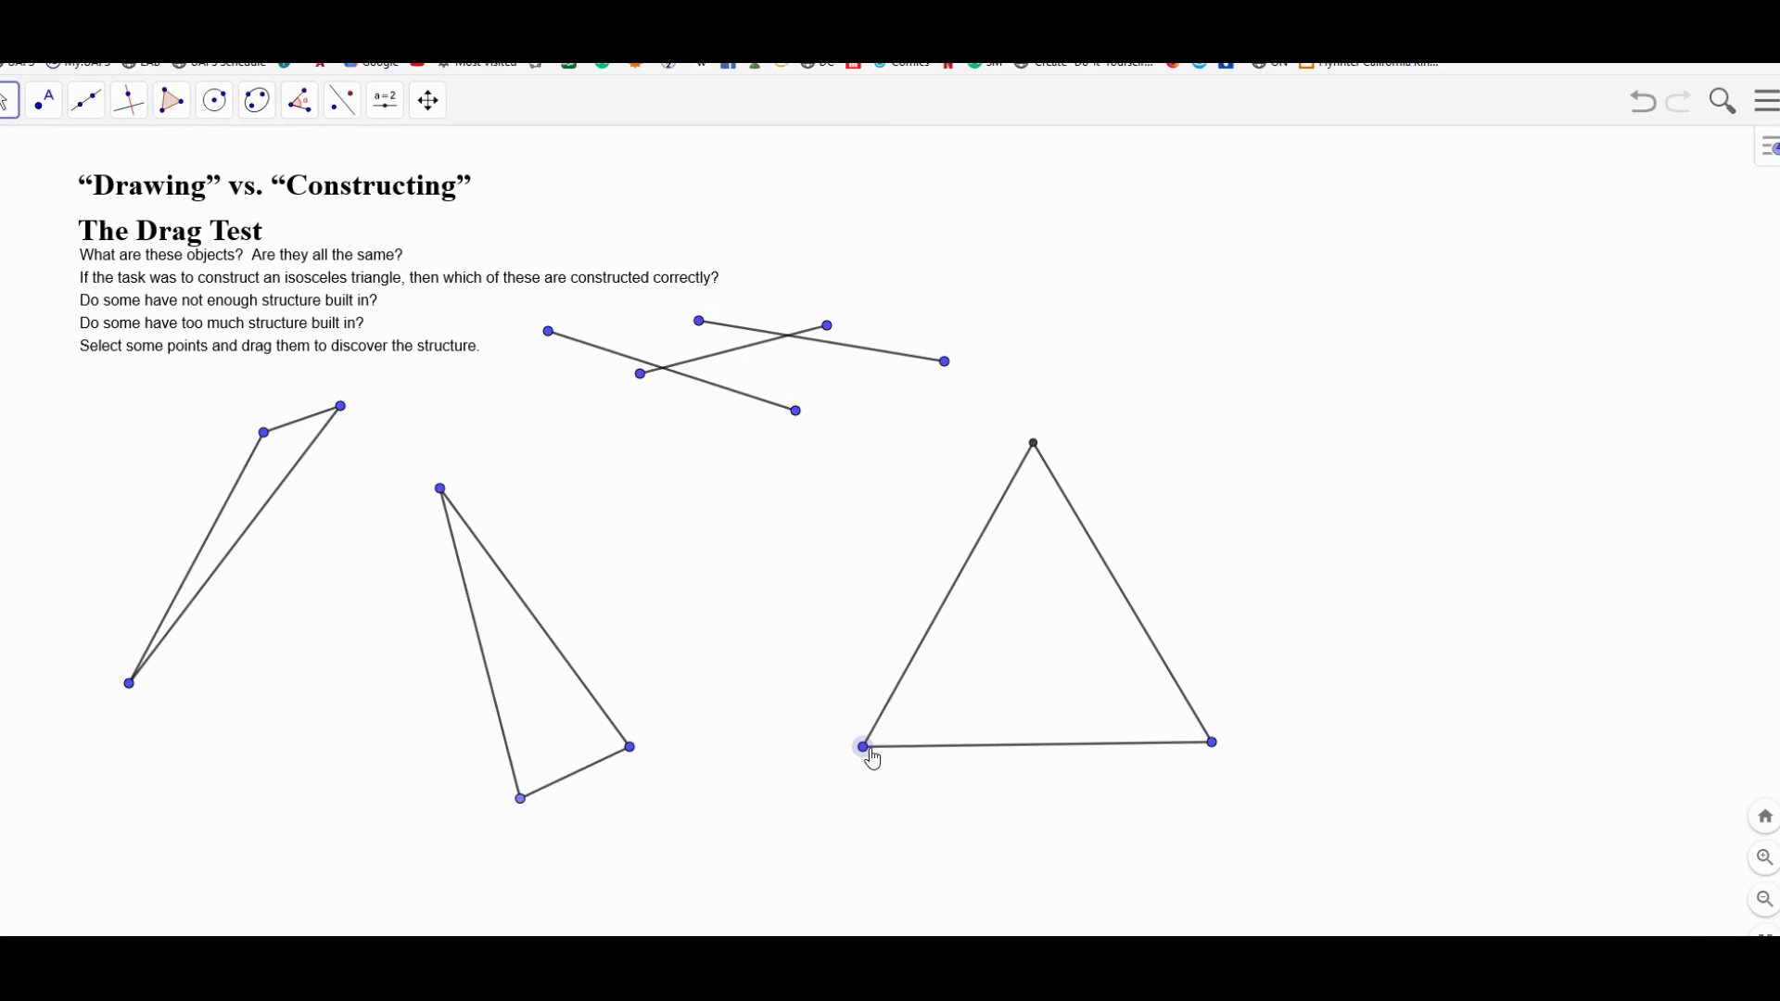
pyautogui.moveTo(871, 757); pyautogui.dragTo(841, 688)
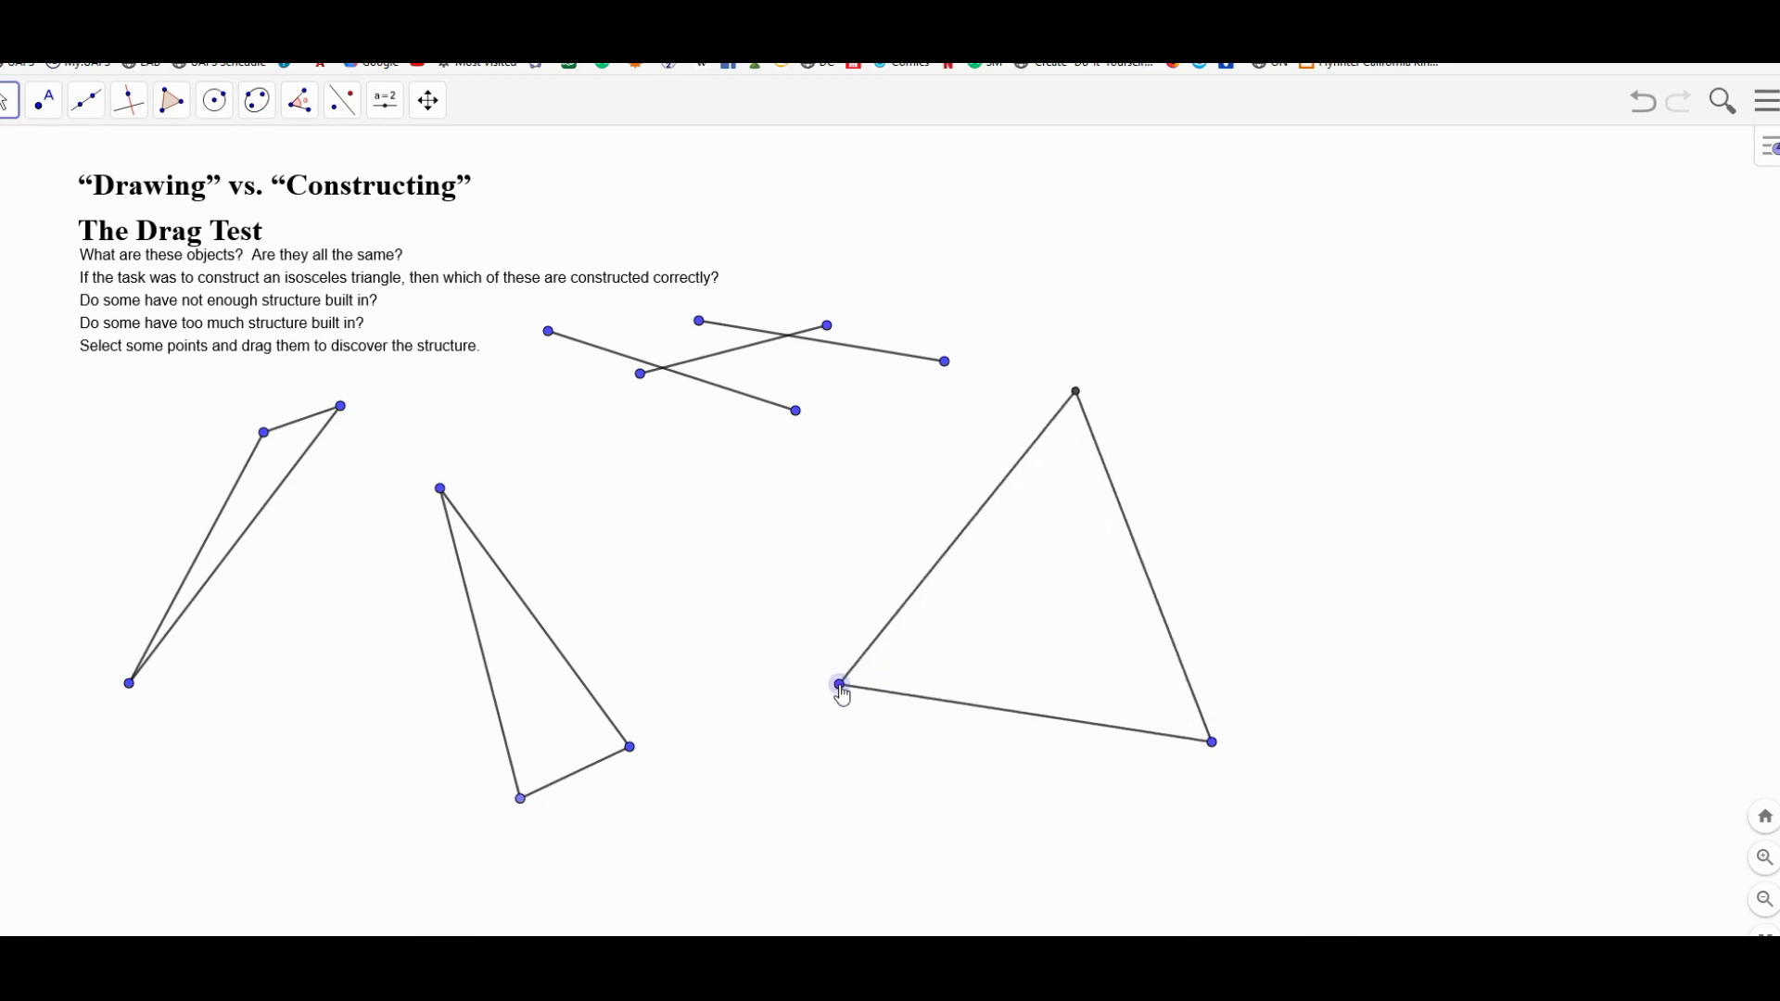
# Select the large triangle's left, right and bottom sides to compare their equal lengths.
pyautogui.click(922, 584)
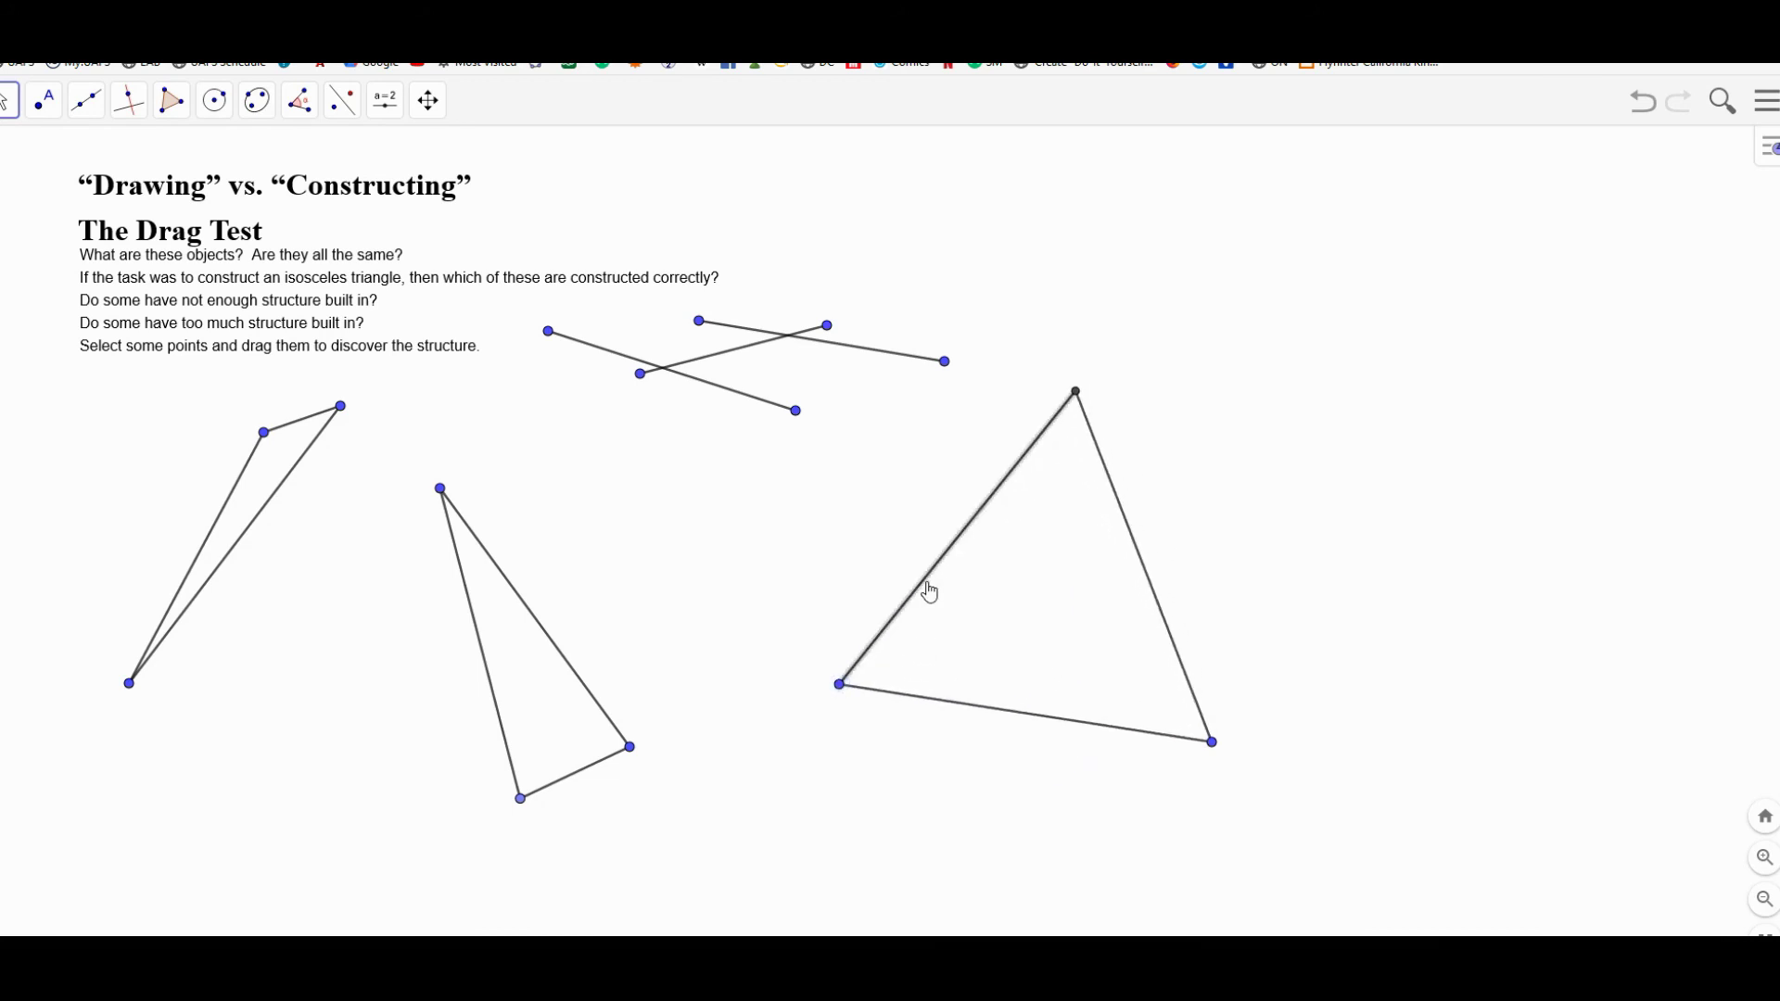
pyautogui.click(1147, 580)
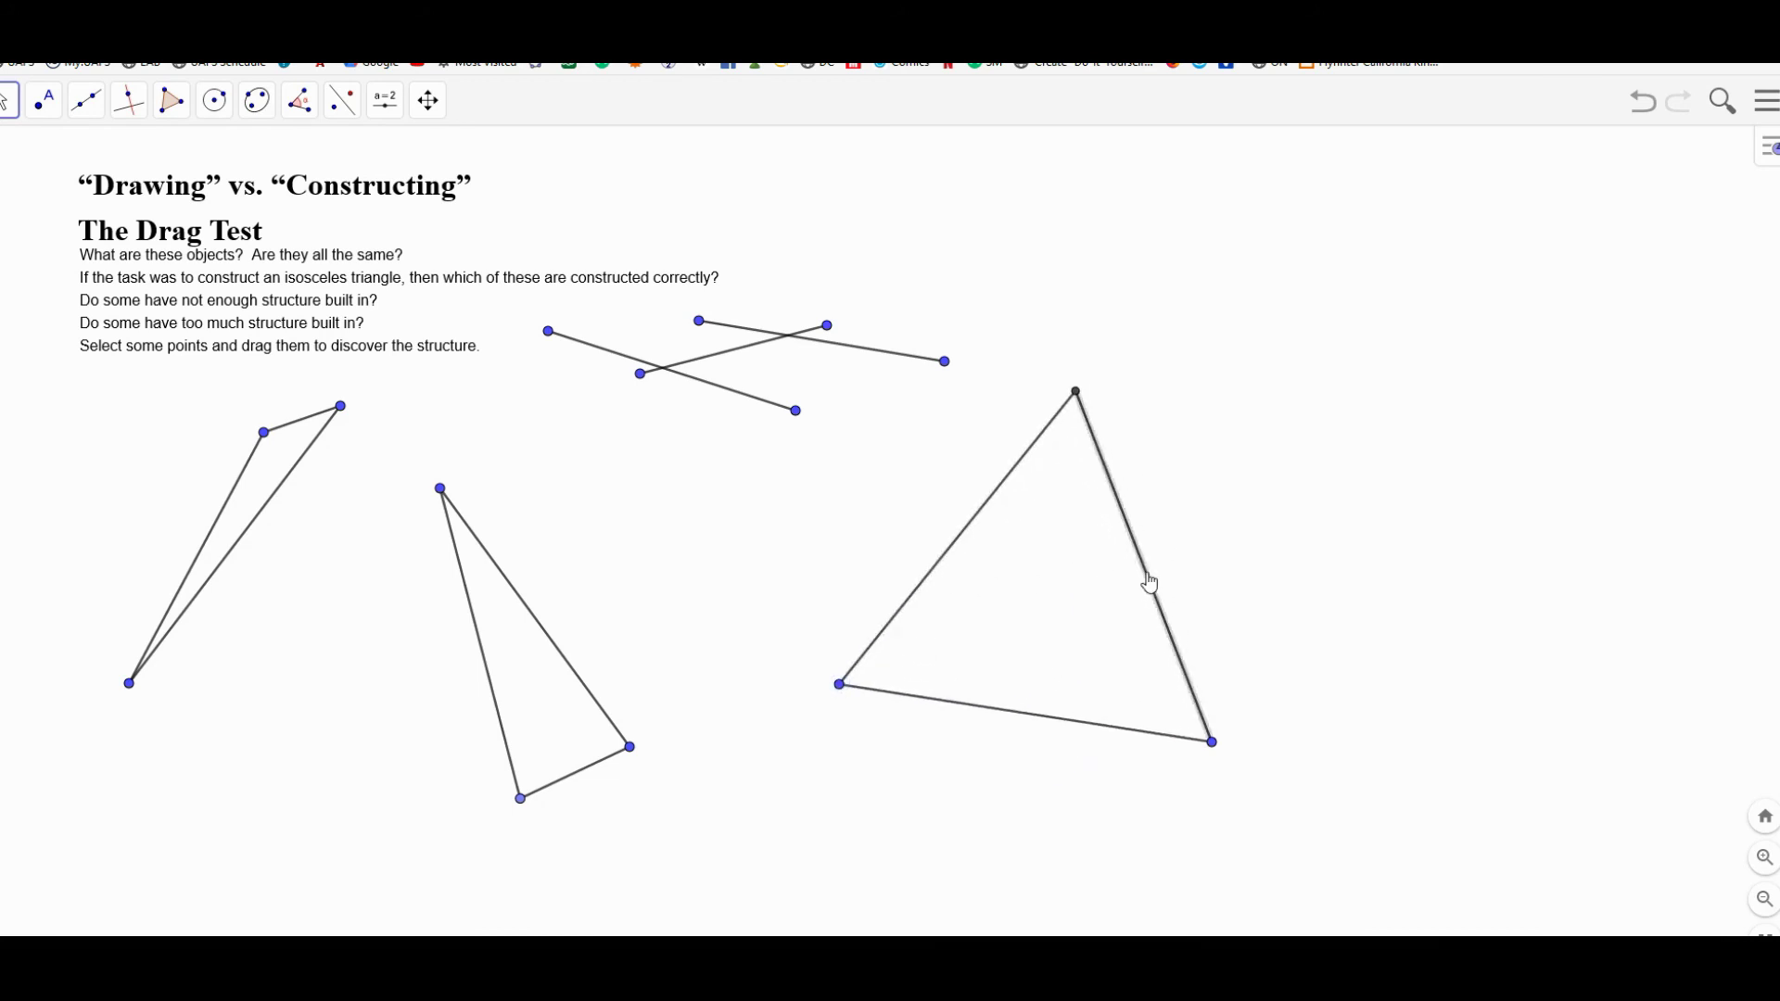
pyautogui.click(1034, 723)
pyautogui.click(895, 770)
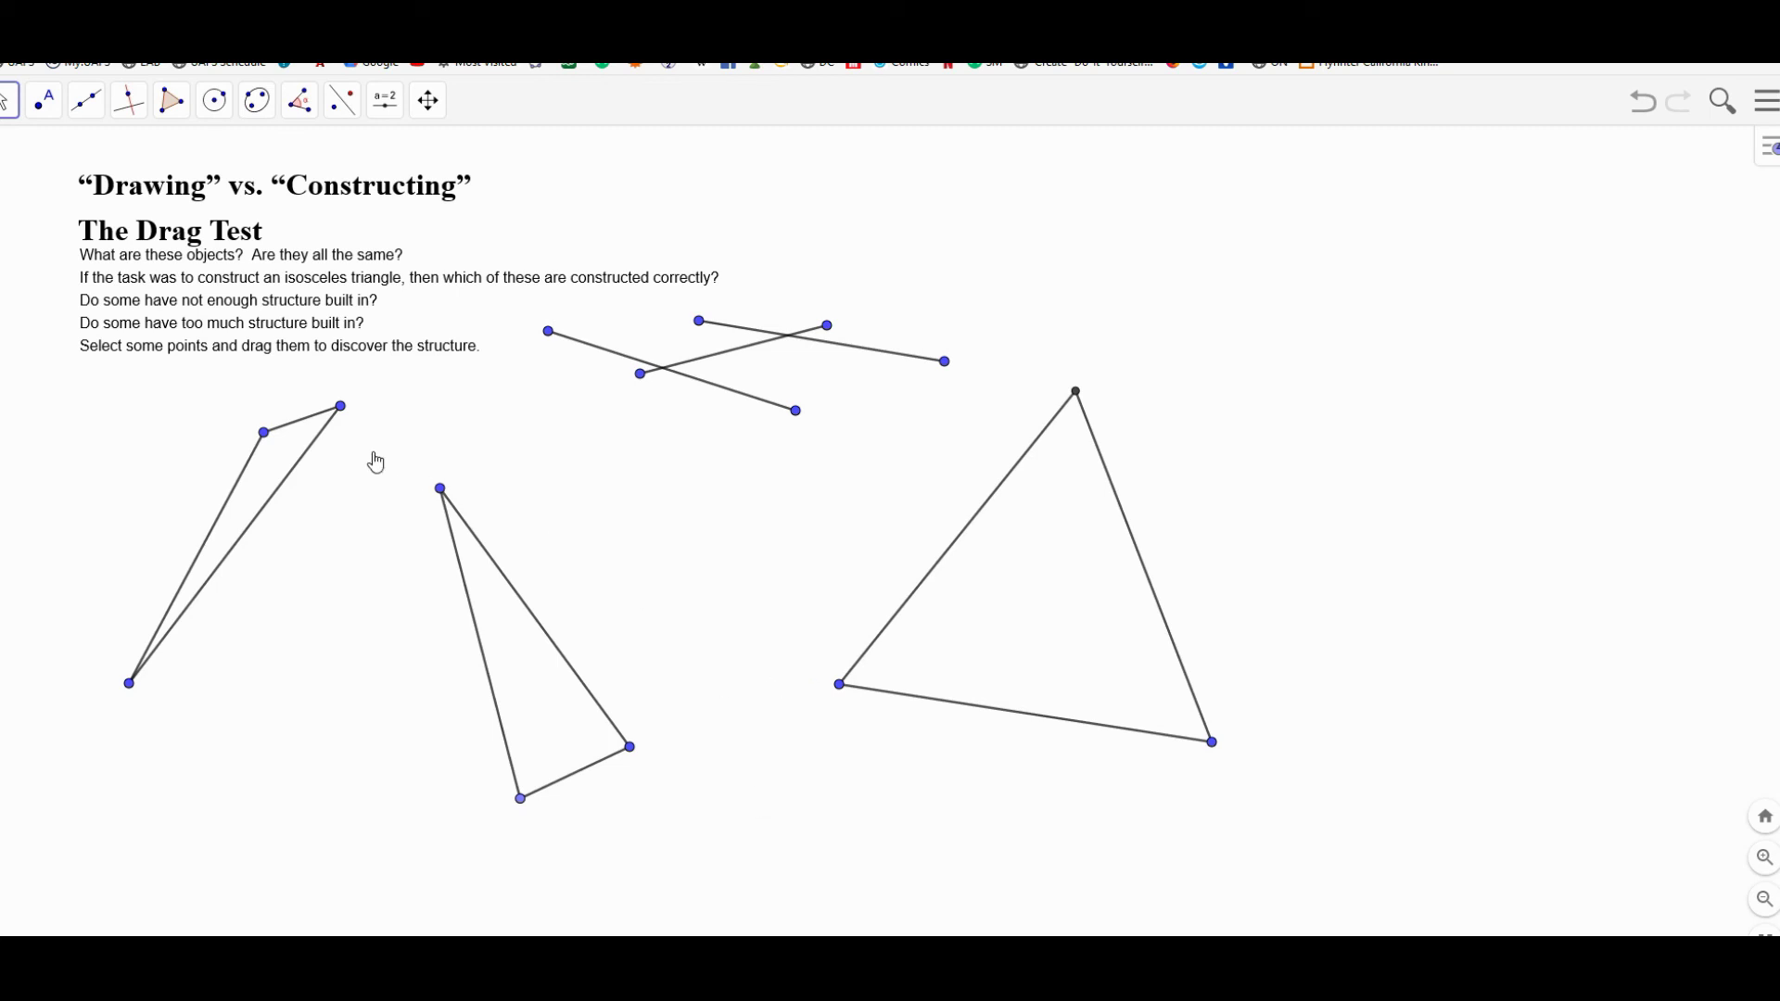
# Pan the construction and move the middle triangle's top and bottom vertices to narrow it.
pyautogui.moveTo(686, 842); pyautogui.dragTo(900, 835)
pyautogui.moveTo(595, 389); pyautogui.dragTo(660, 616)
pyautogui.moveTo(720, 691); pyautogui.dragTo(911, 666)
pyautogui.click(655, 460)
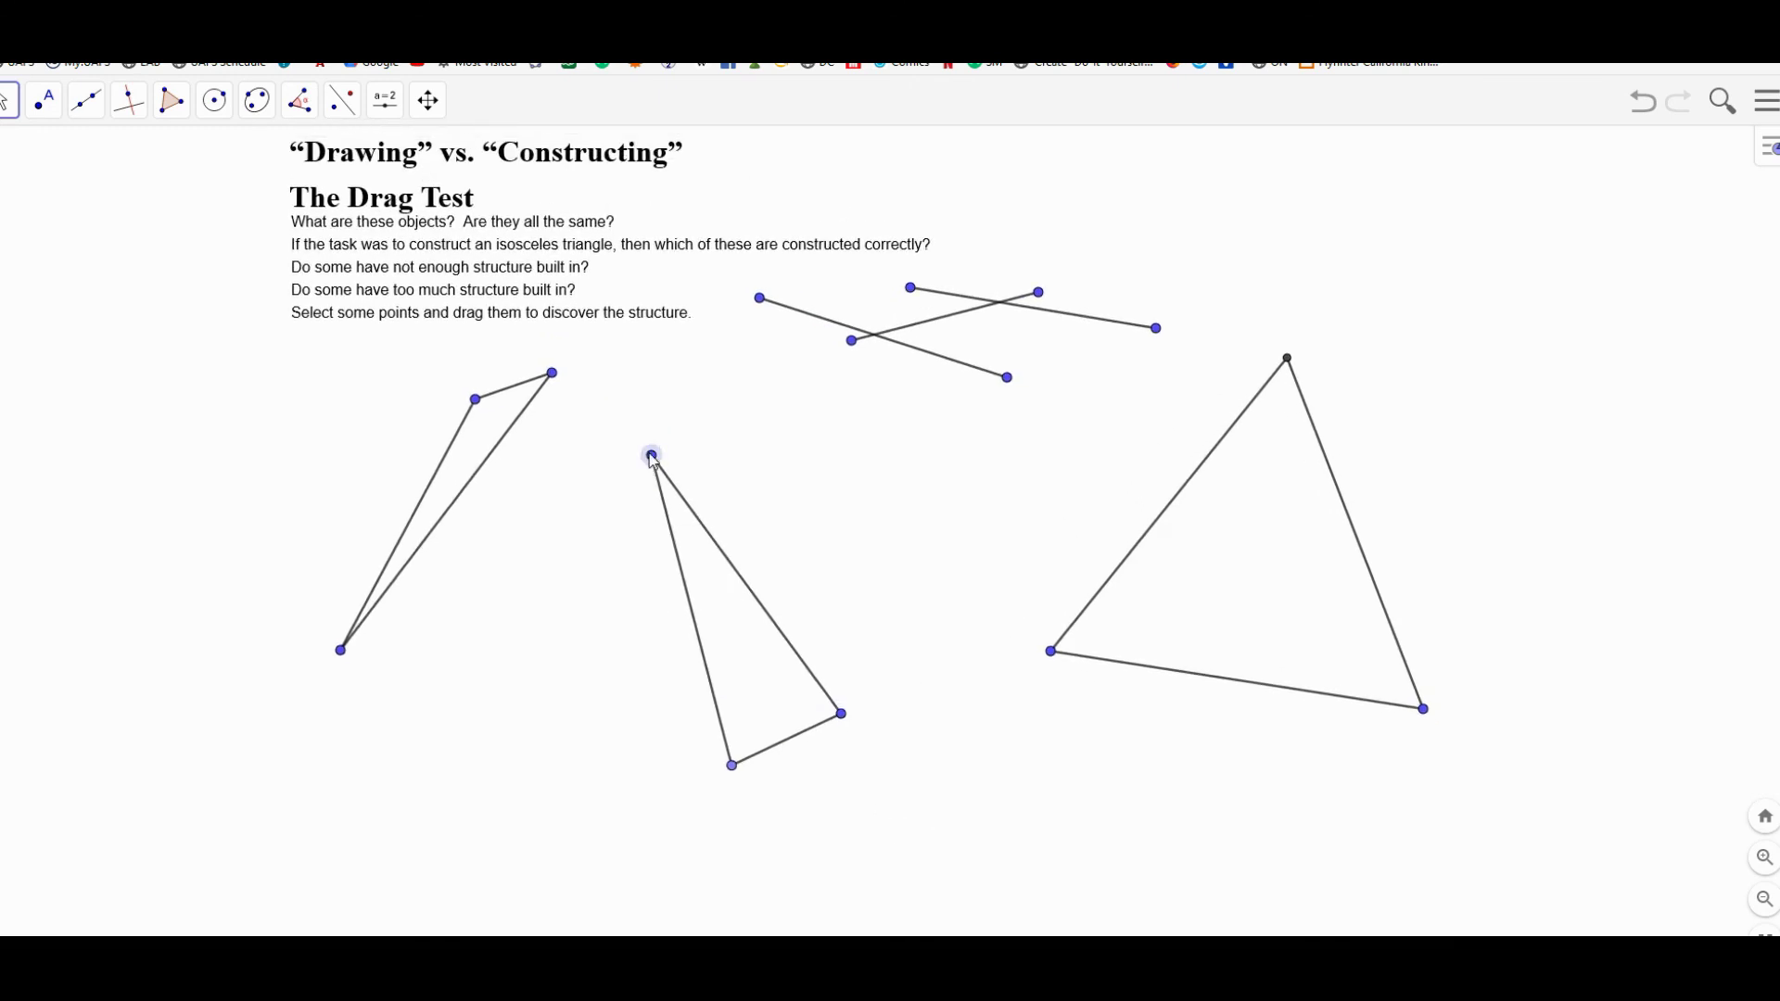
pyautogui.moveTo(727, 771); pyautogui.dragTo(660, 747)
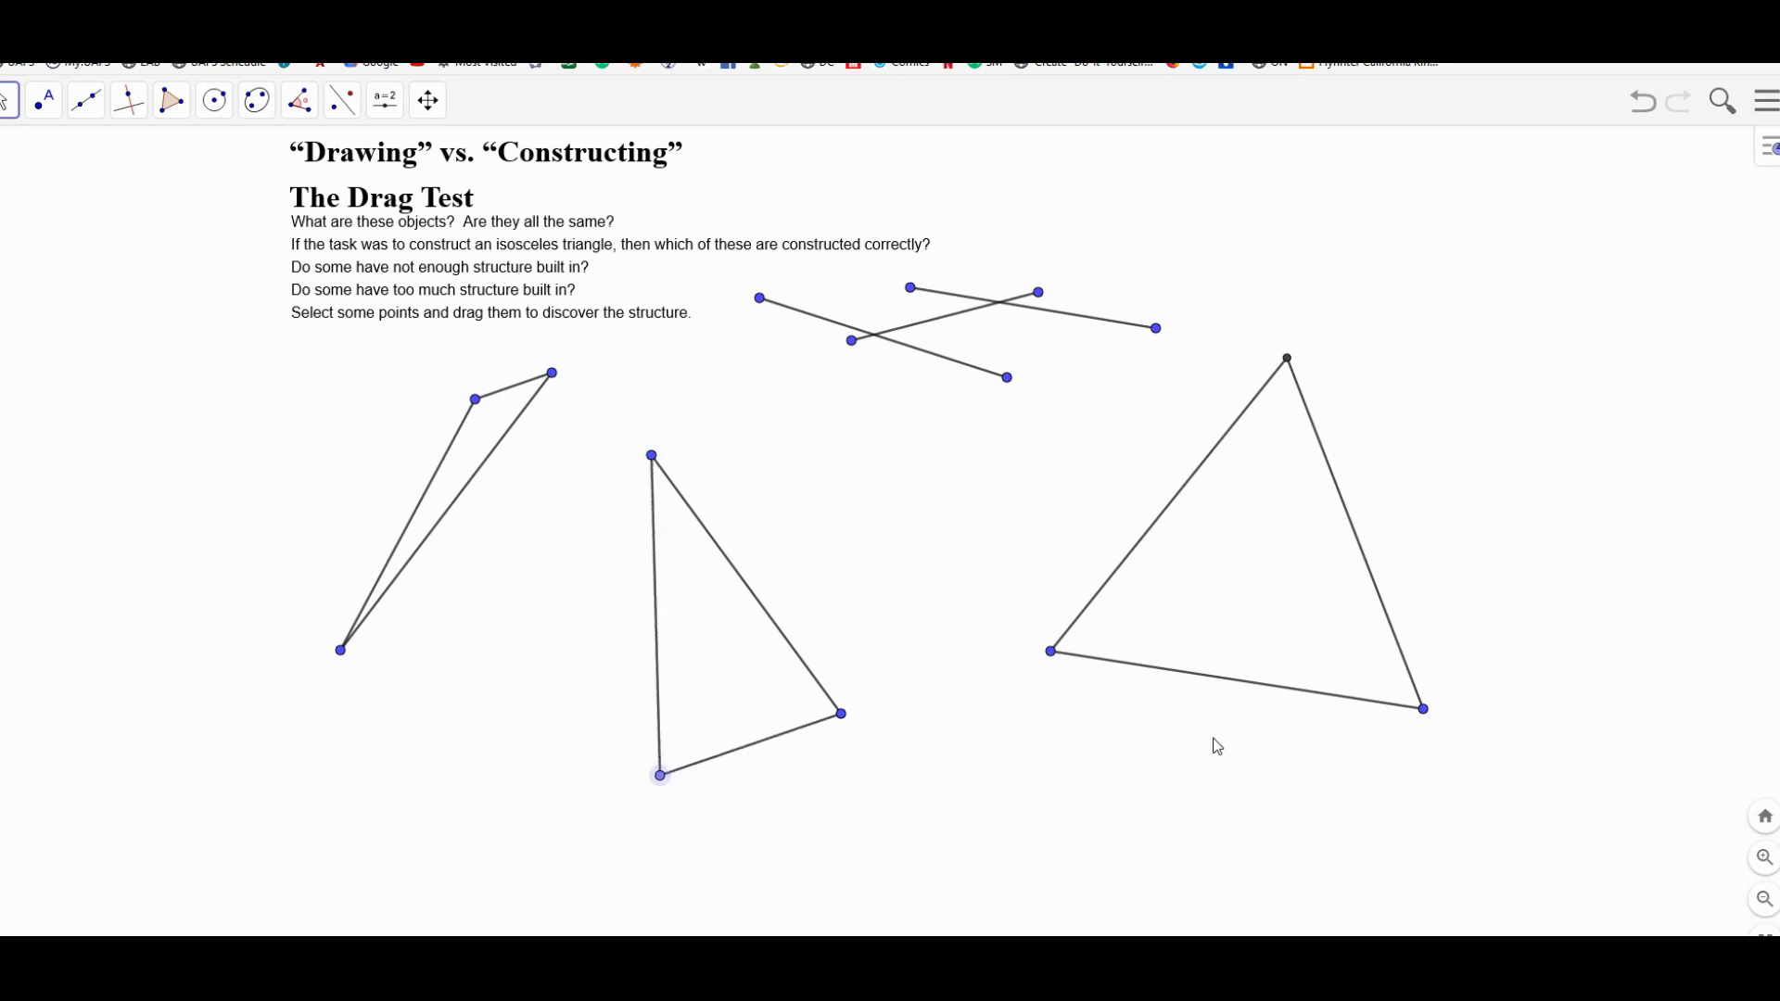
pyautogui.moveTo(831, 544); pyautogui.dragTo(779, 604)
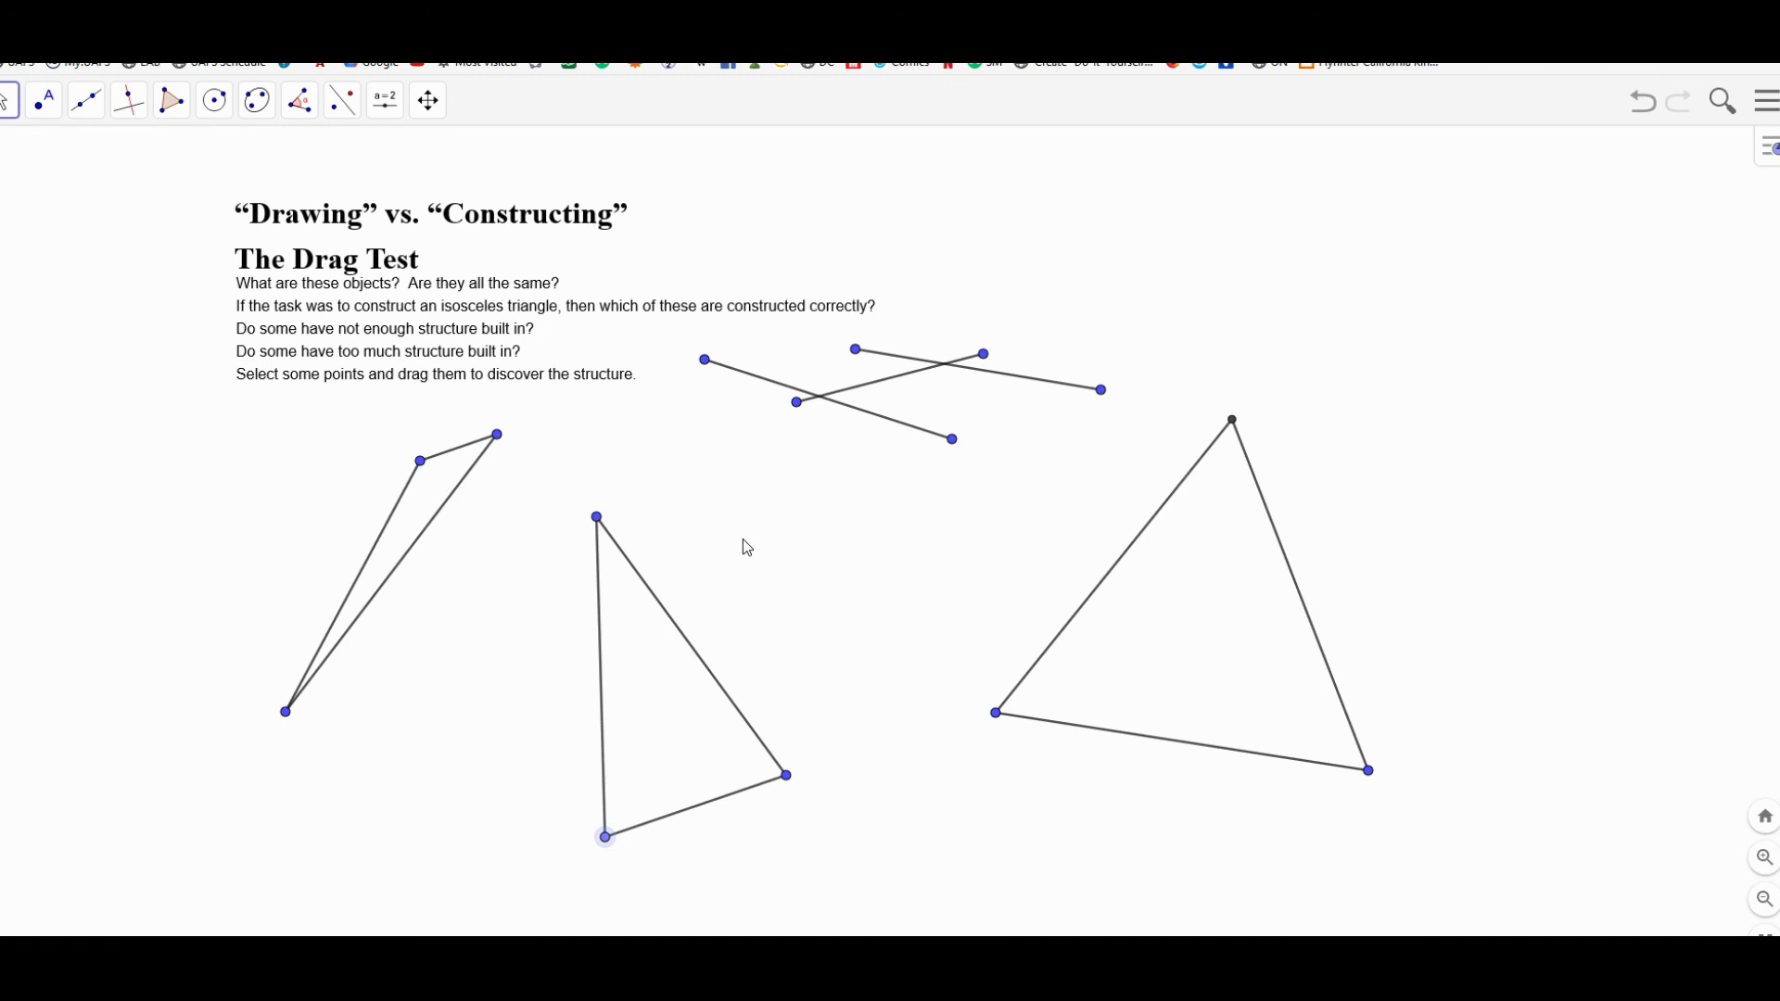
# Re-angle two loose segments and fine-tune the middle triangle's top and bottom-right vertices.
pyautogui.moveTo(816, 409); pyautogui.dragTo(743, 461)
pyautogui.moveTo(704, 362); pyautogui.dragTo(761, 400)
pyautogui.moveTo(599, 517); pyautogui.dragTo(637, 483)
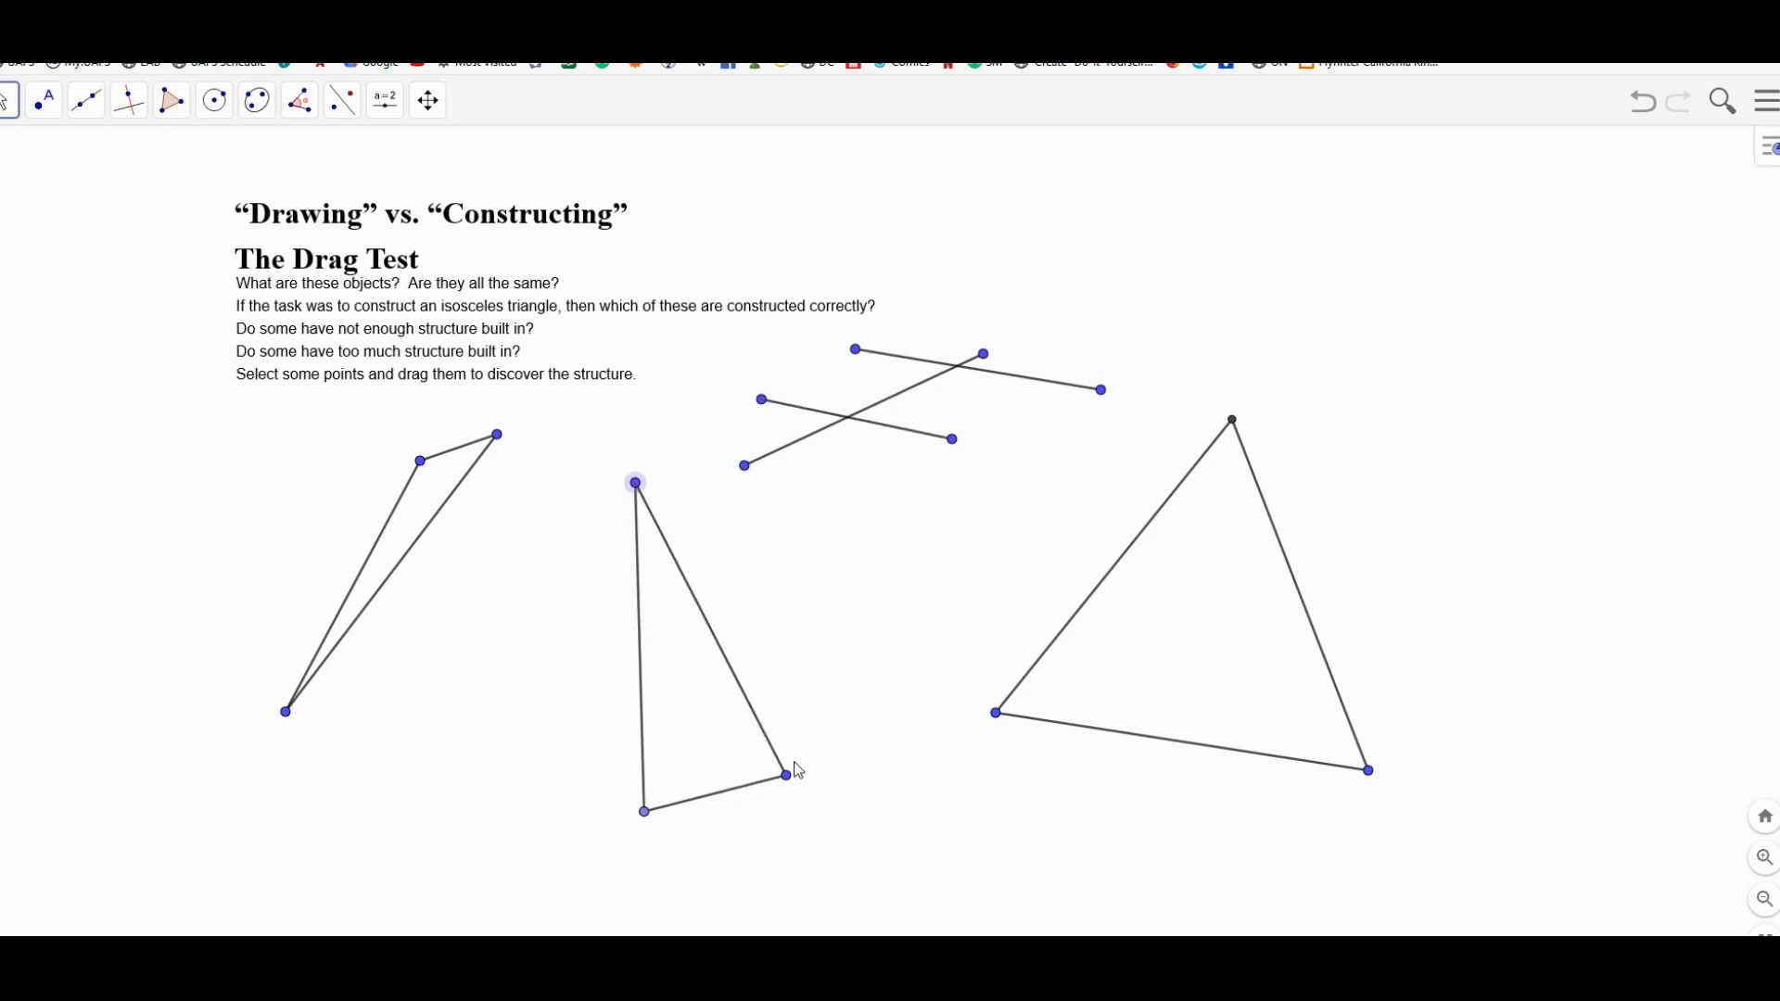
pyautogui.moveTo(784, 777)
pyautogui.mouseDown()
pyautogui.moveTo(766, 784)
pyautogui.moveTo(789, 766)
pyautogui.mouseUp()
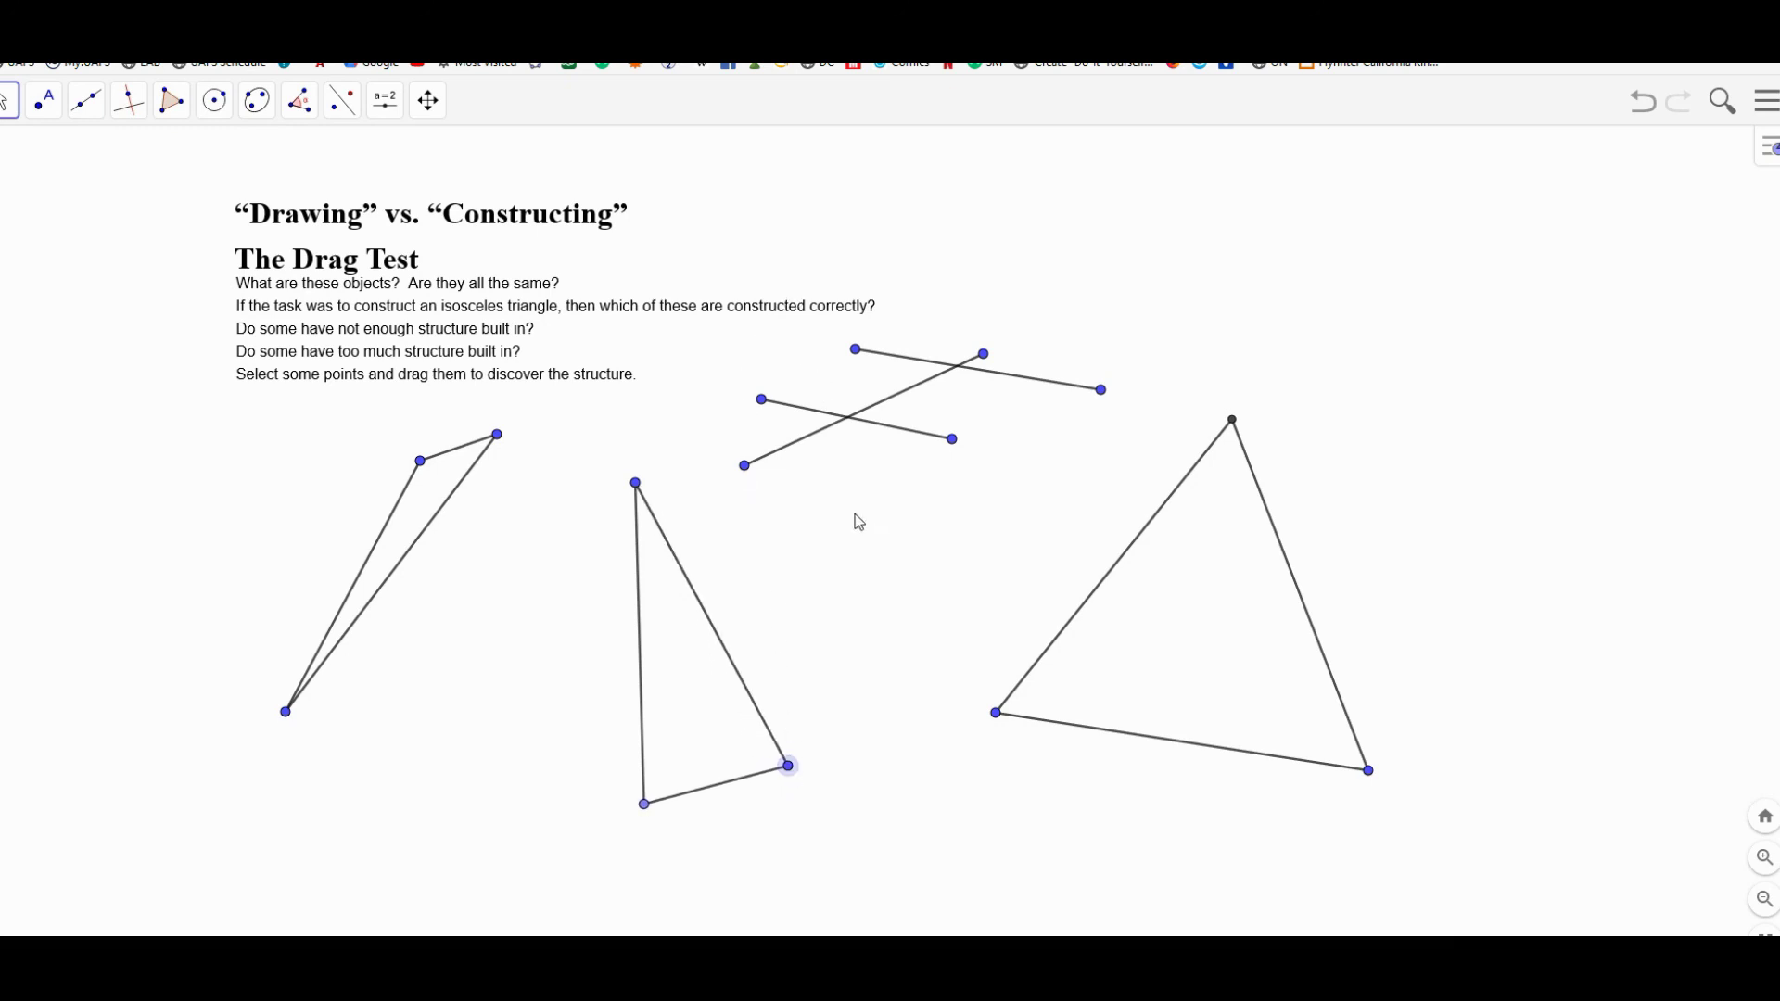
pyautogui.scroll(1, 854, 505)
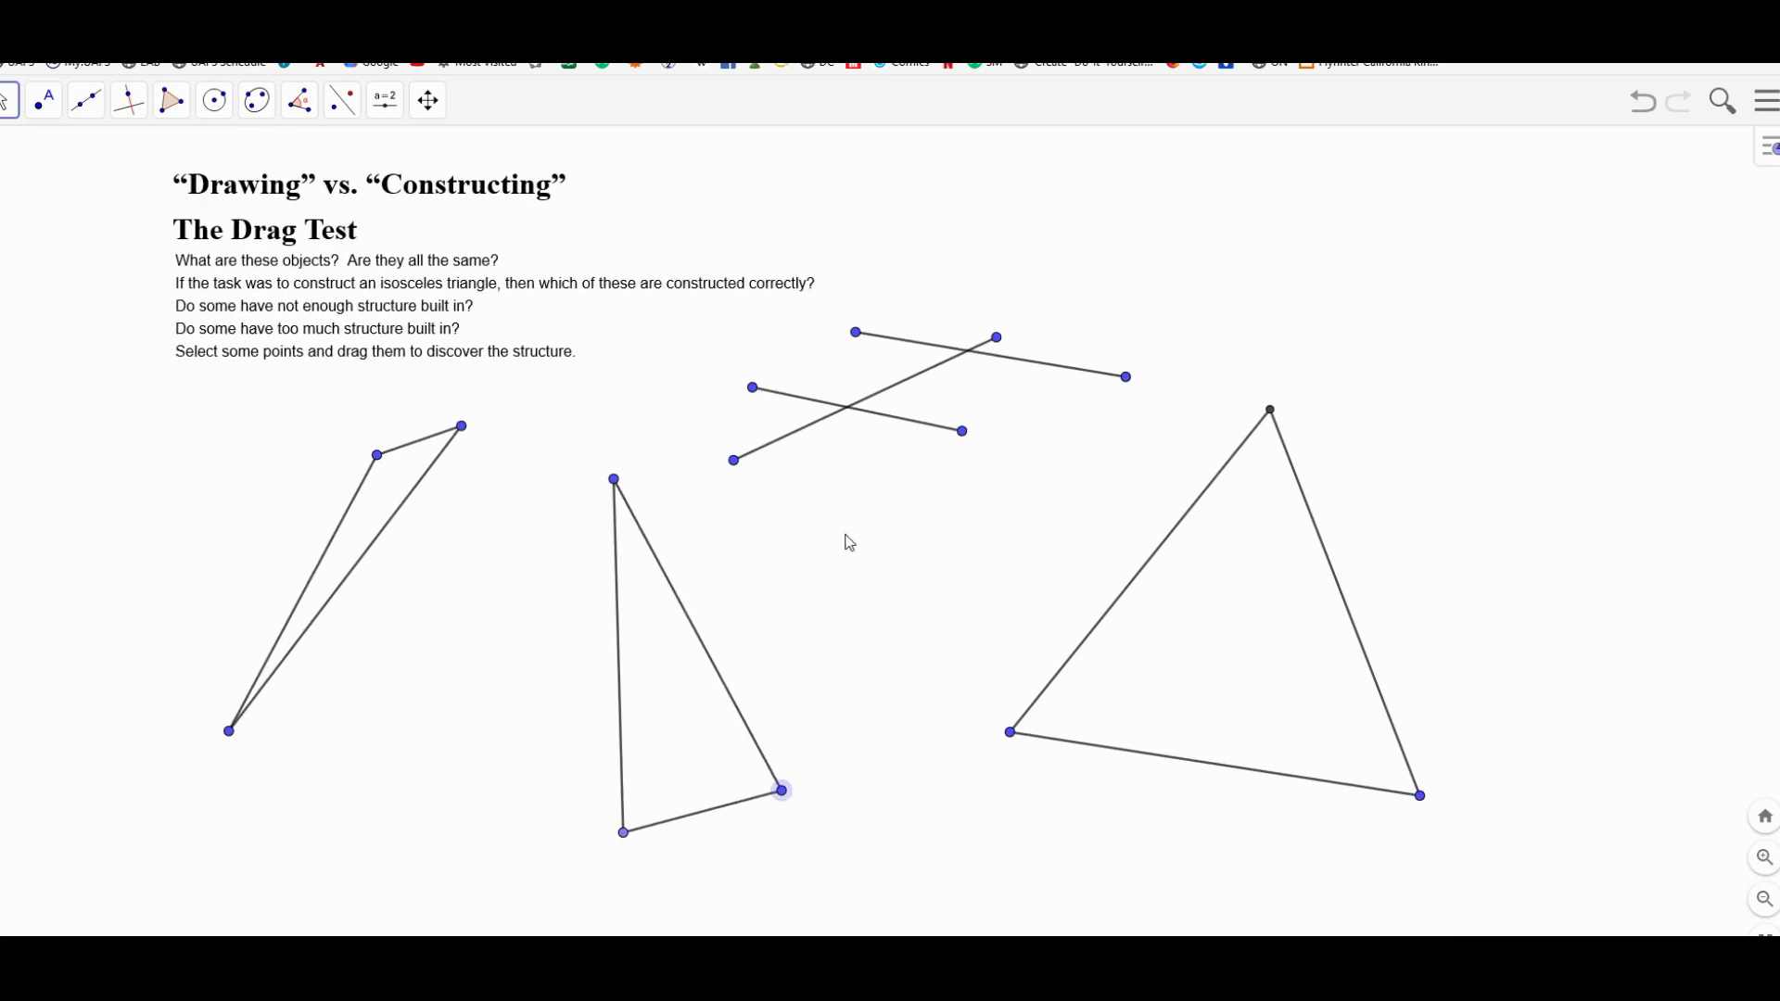